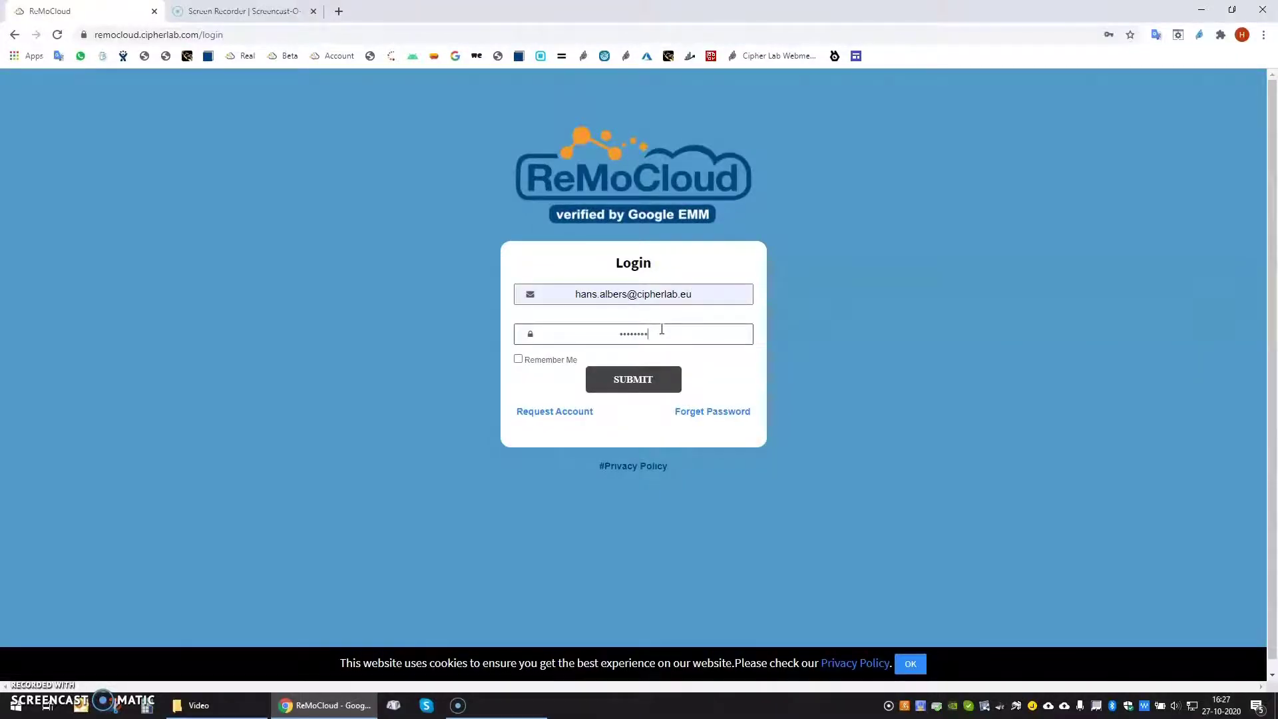
Log in with the account password and go to the Deployment Profile list.
{"action": "key", "text": "Return"}
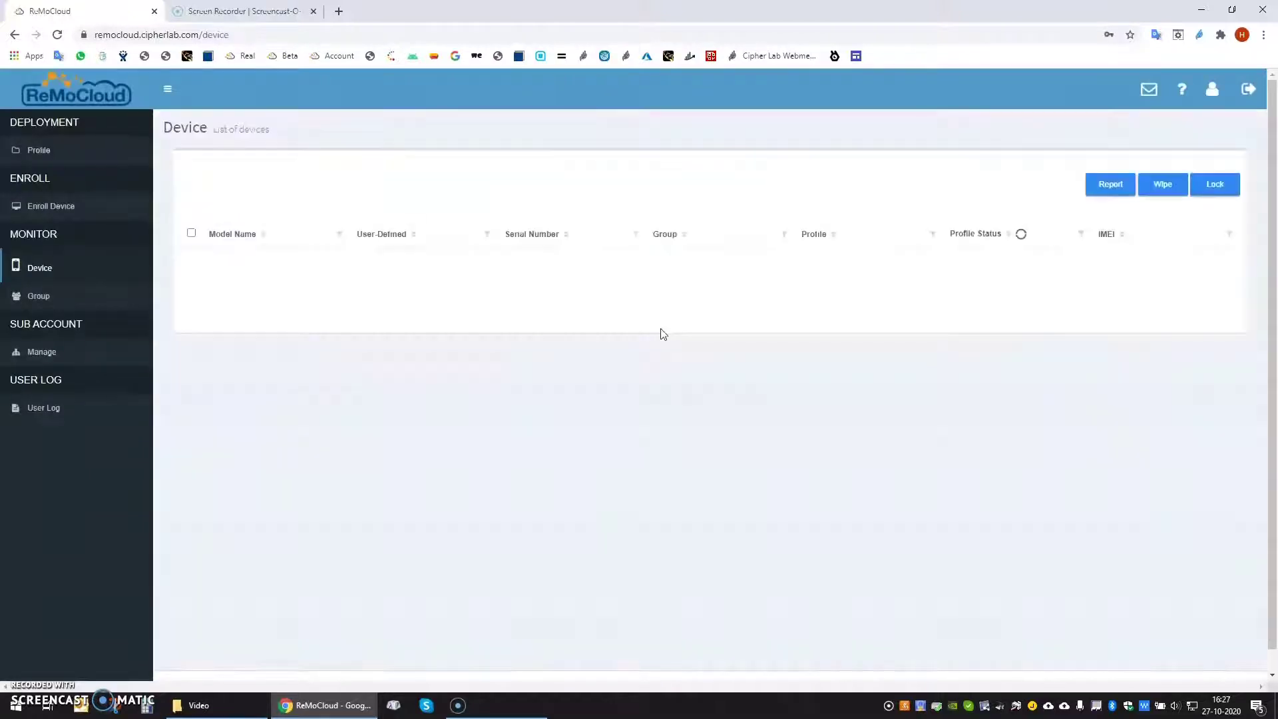
{"action": "left_click", "coordinate": [39, 151]}
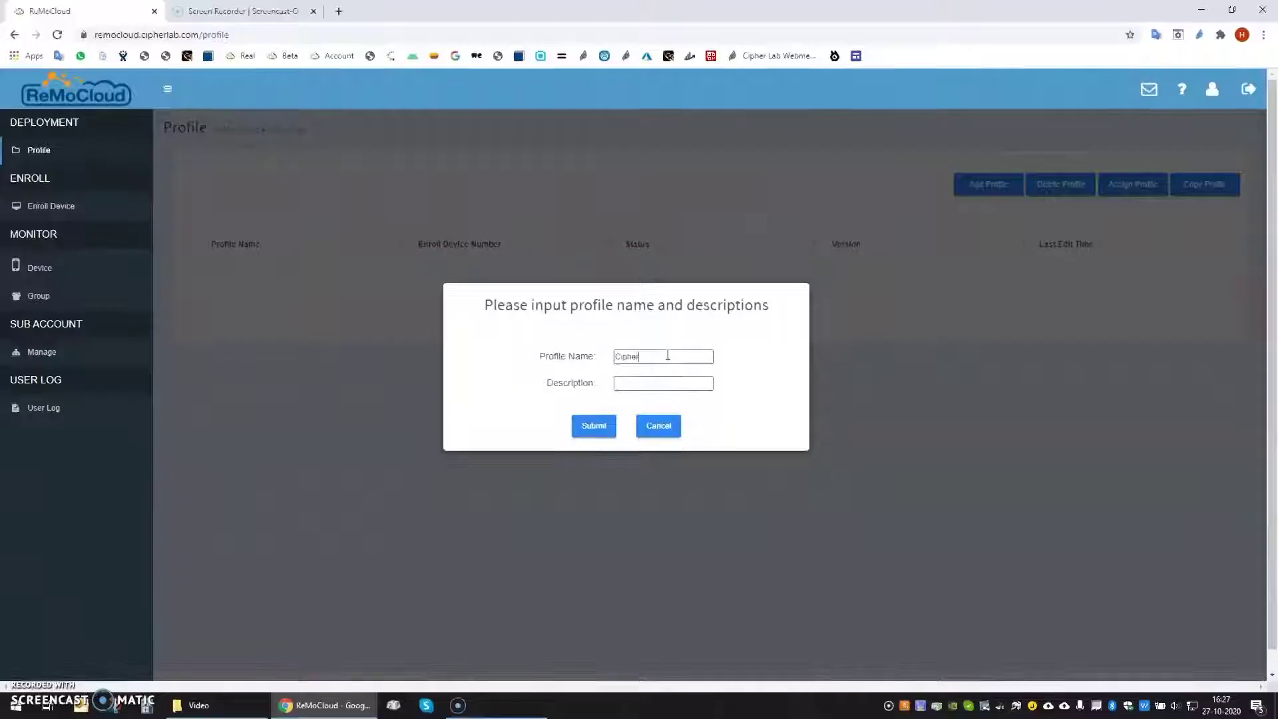
Create the profile CipherLabAER with a description and confirm its creation.
{"action": "type", "text": "LabAER"}
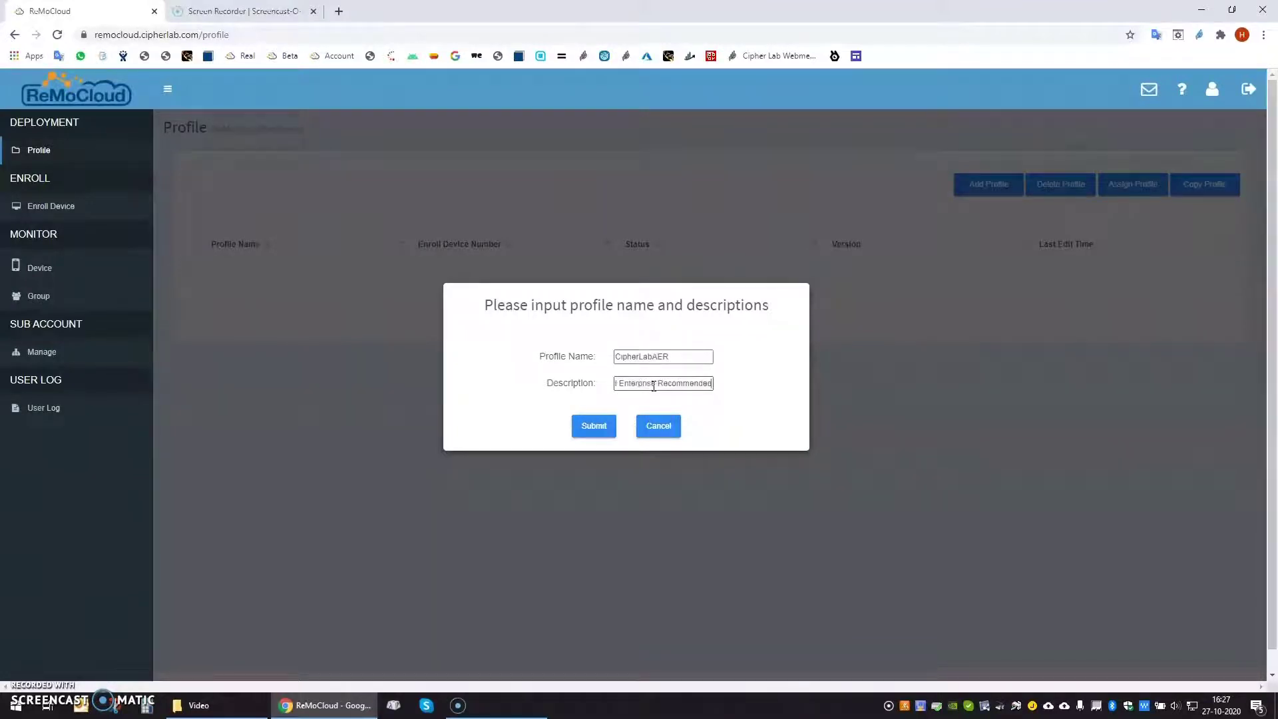
{"action": "left_click", "coordinate": [599, 430]}
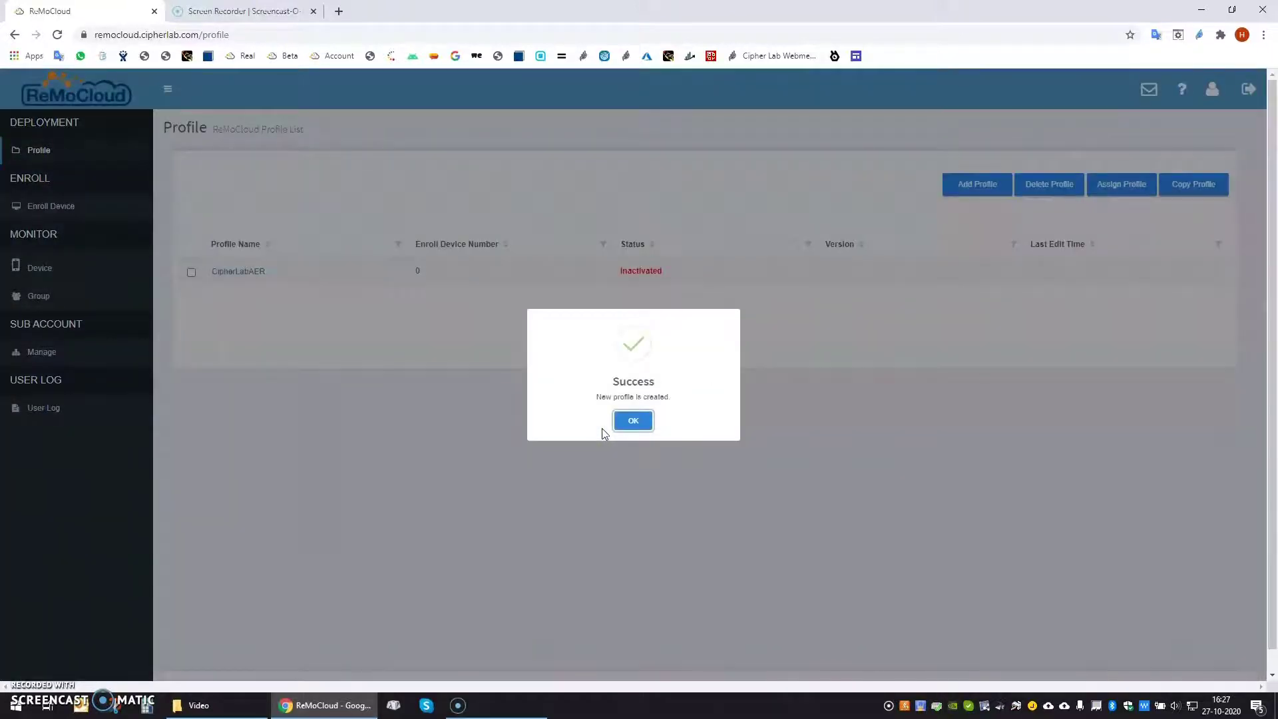
{"action": "left_click", "coordinate": [633, 420]}
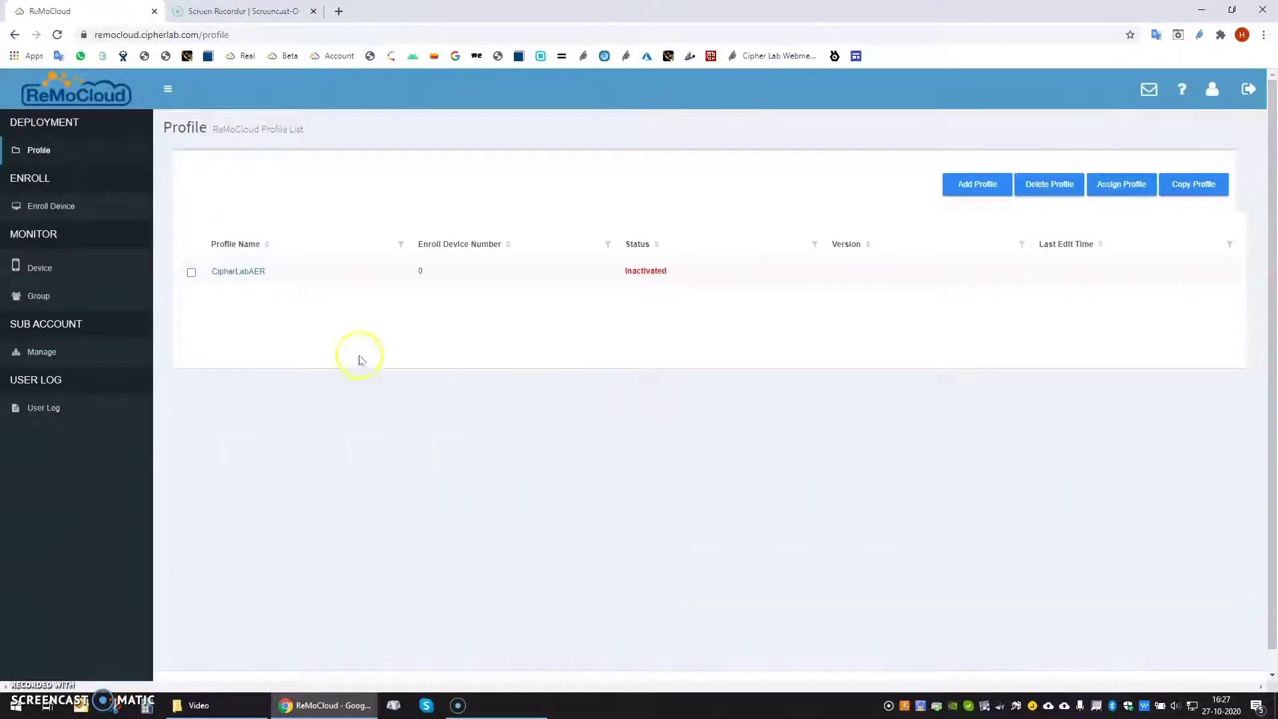
Open the CipherLabAER profile and edit CipherLab OEMConfig's managed configuration.
{"action": "left_click", "coordinate": [260, 272]}
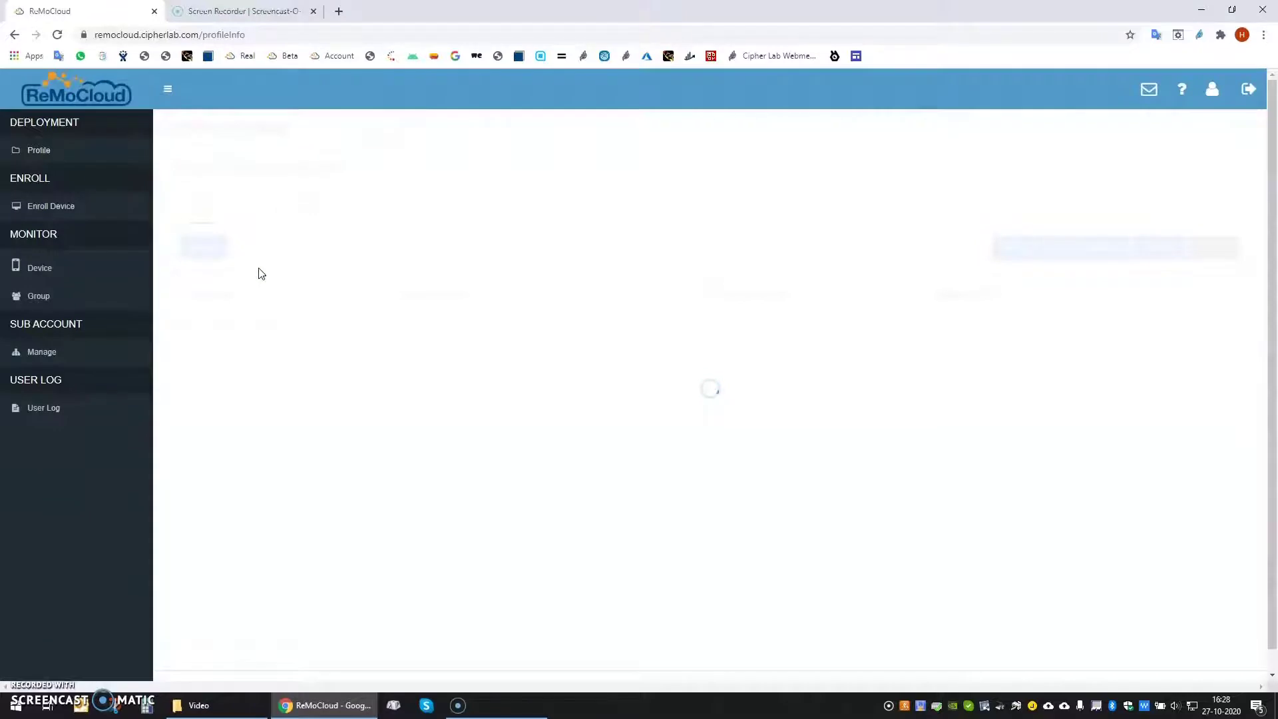
{"action": "left_click", "coordinate": [232, 317]}
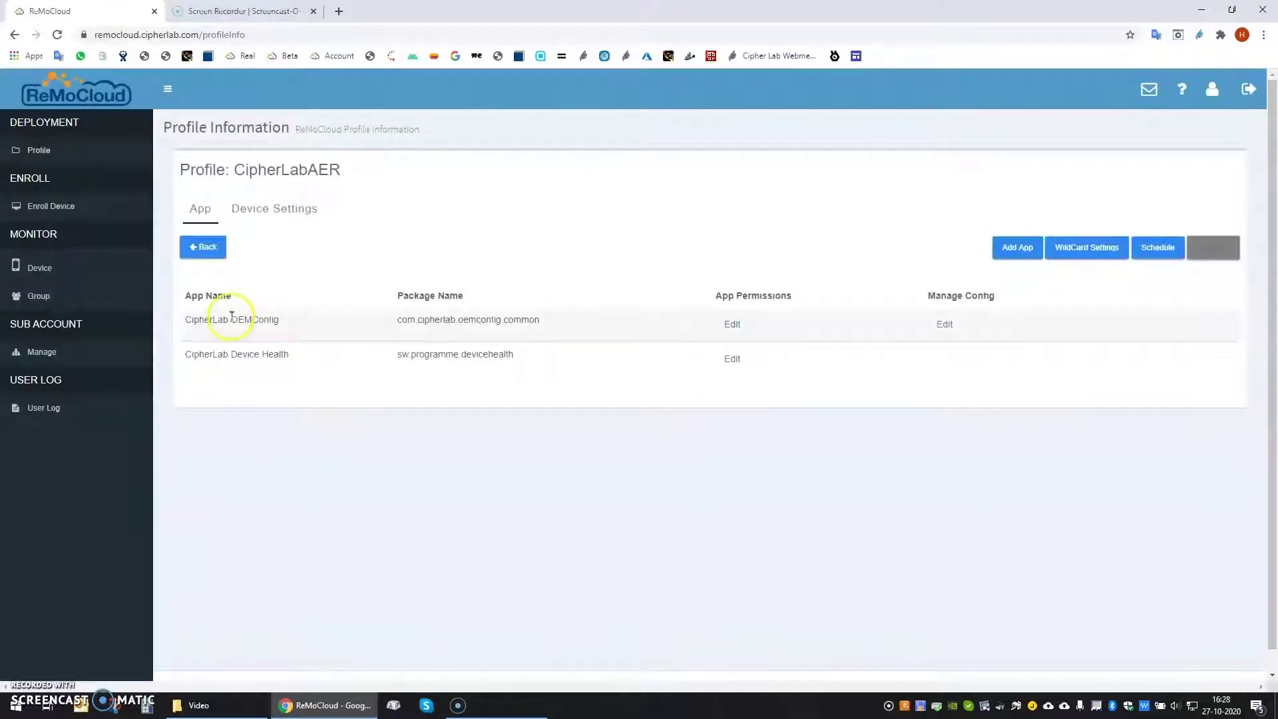
{"action": "left_click", "coordinate": [946, 325]}
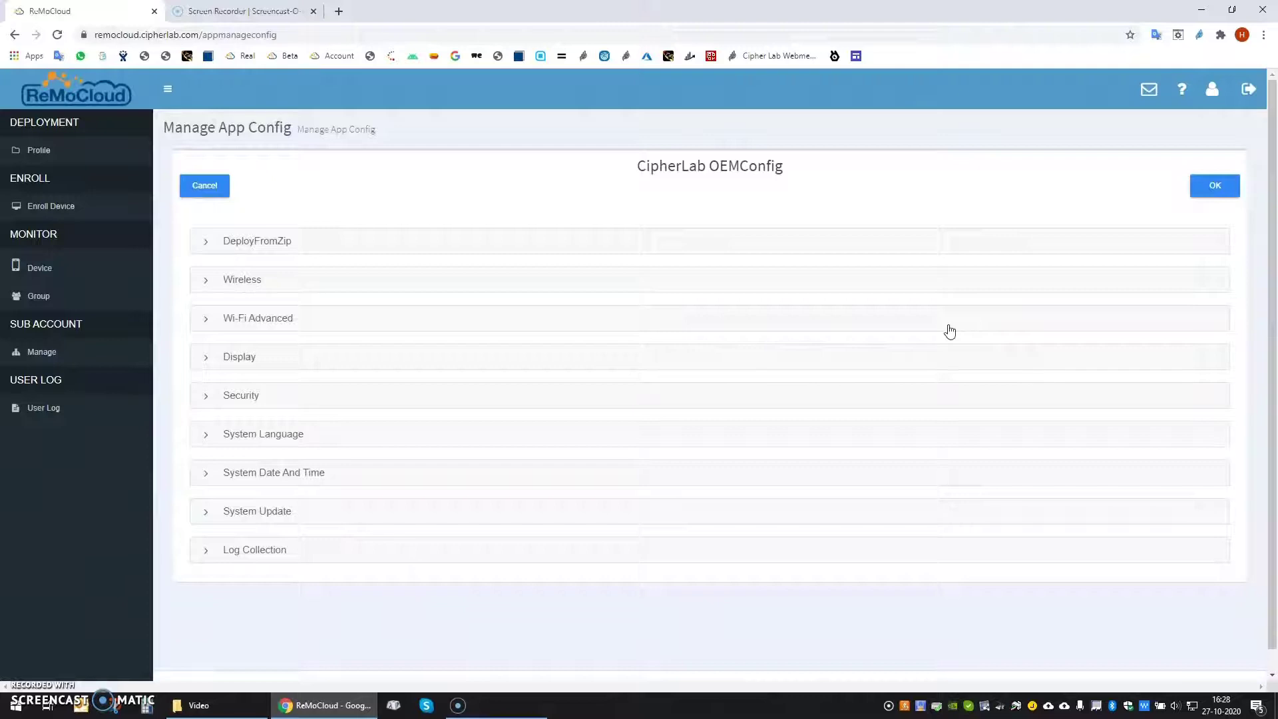
Set Display brightness level to 20 and the device language to English (United States).
{"action": "left_click", "coordinate": [228, 359]}
{"action": "left_click_drag", "start_coordinate": [250, 629], "coordinate": [171, 629]}
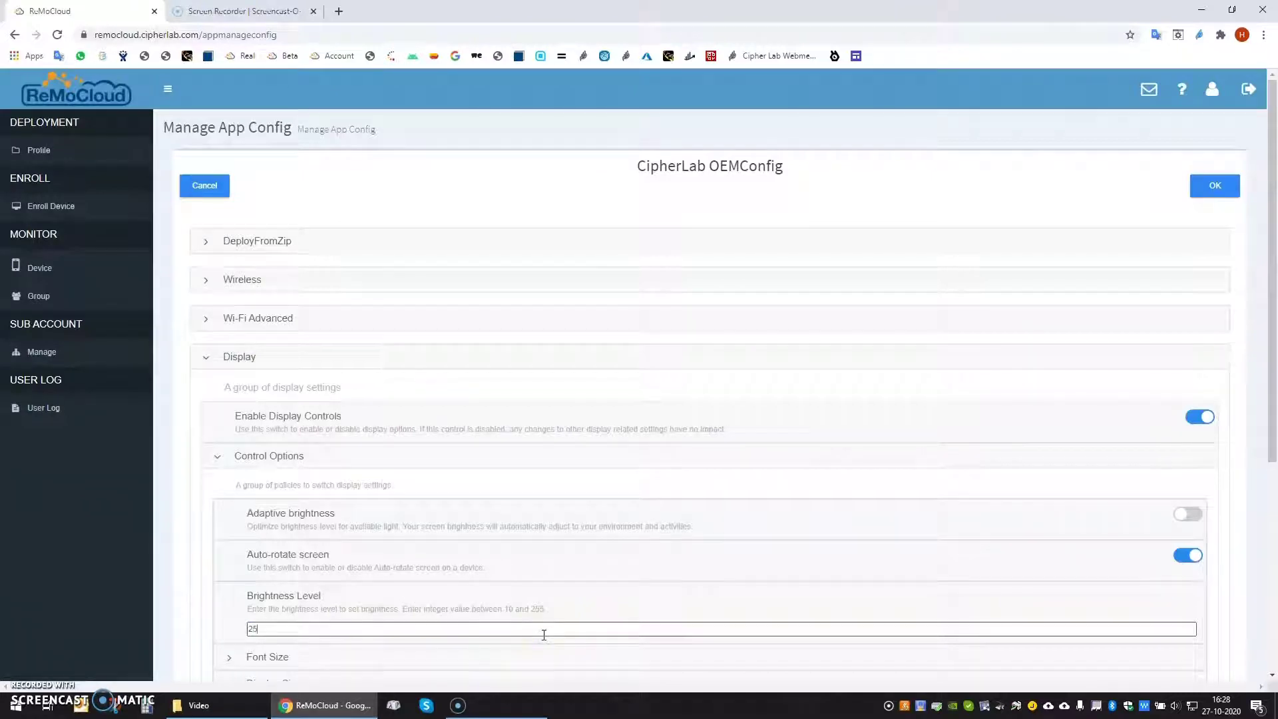
{"action": "scroll", "coordinate": [230, 466], "scroll_direction": "down", "scroll_amount": 15}
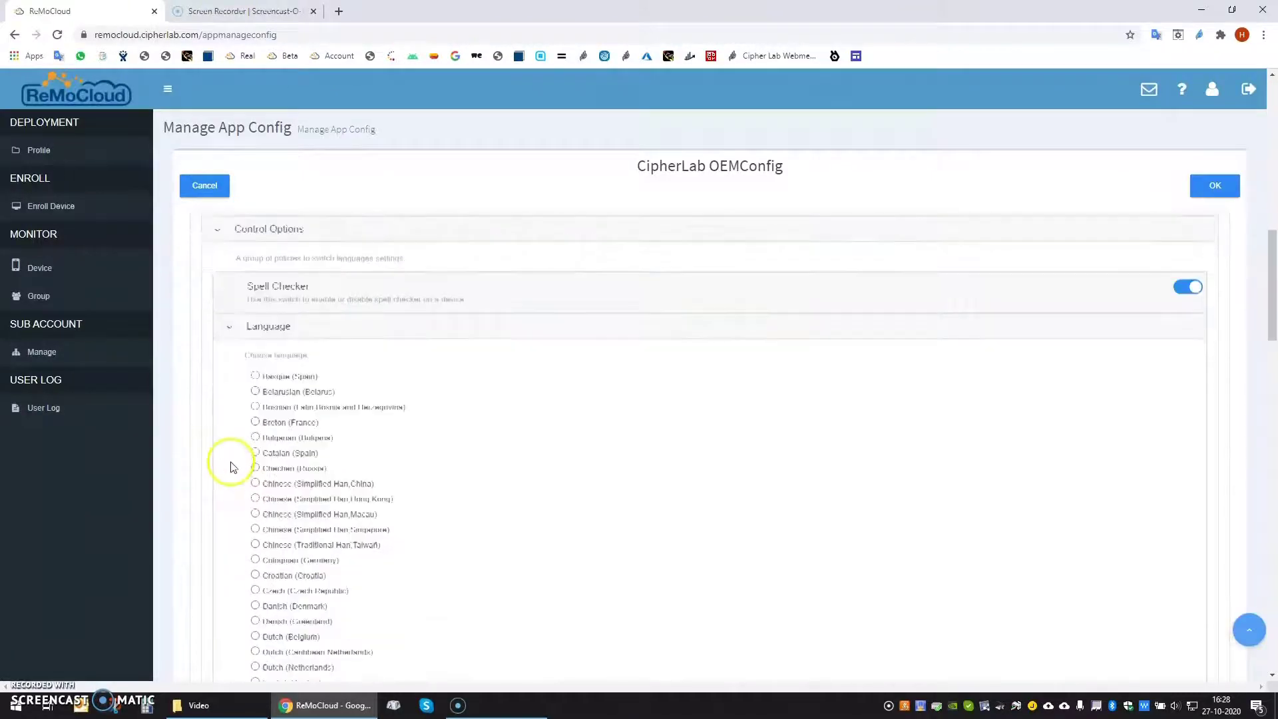
{"action": "scroll", "coordinate": [230, 466], "scroll_direction": "down", "scroll_amount": 3}
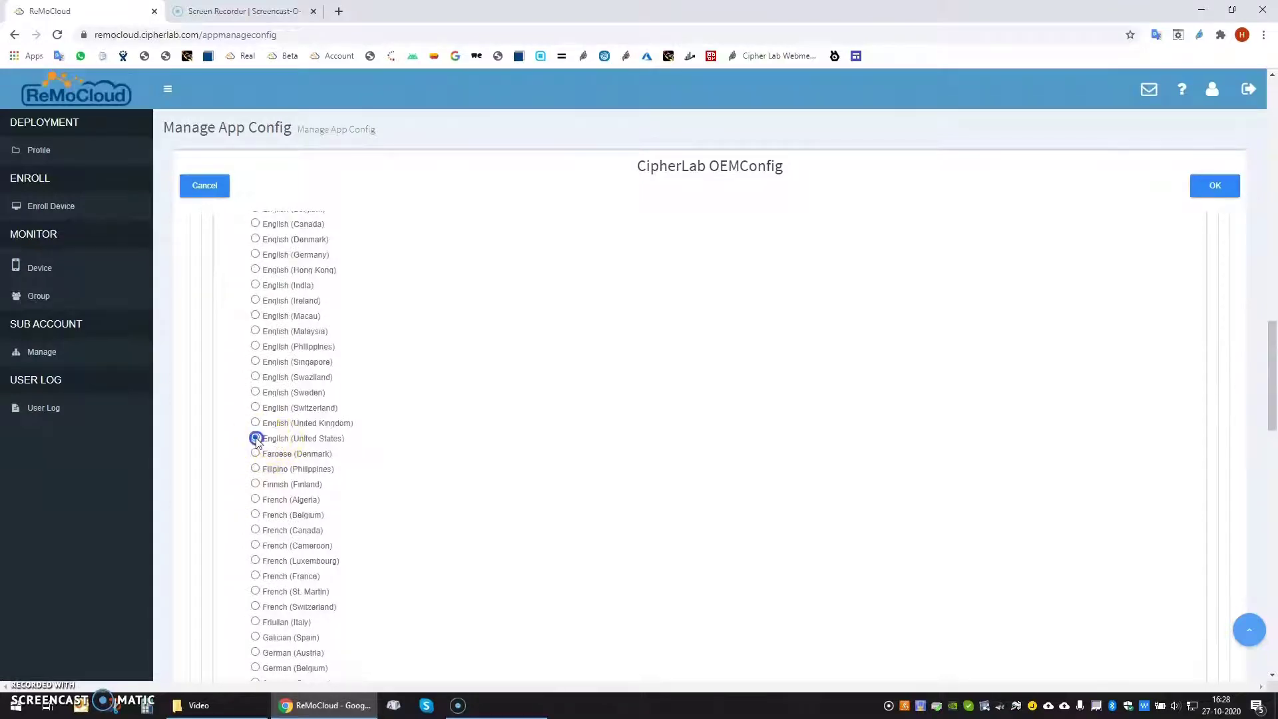
{"action": "left_click", "coordinate": [205, 516]}
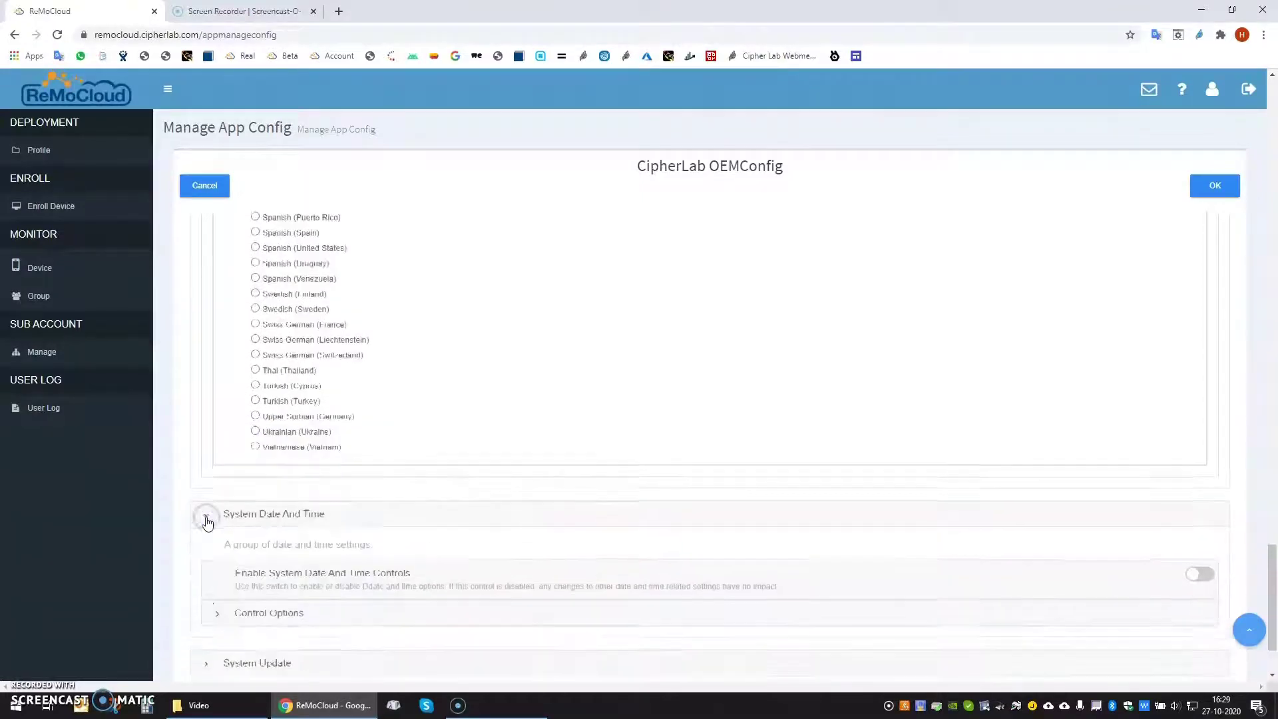
Enable system date and time controls with time zone Europe/Amsterdam, and save the config.
{"action": "scroll", "coordinate": [399, 457], "scroll_direction": "down", "scroll_amount": 2}
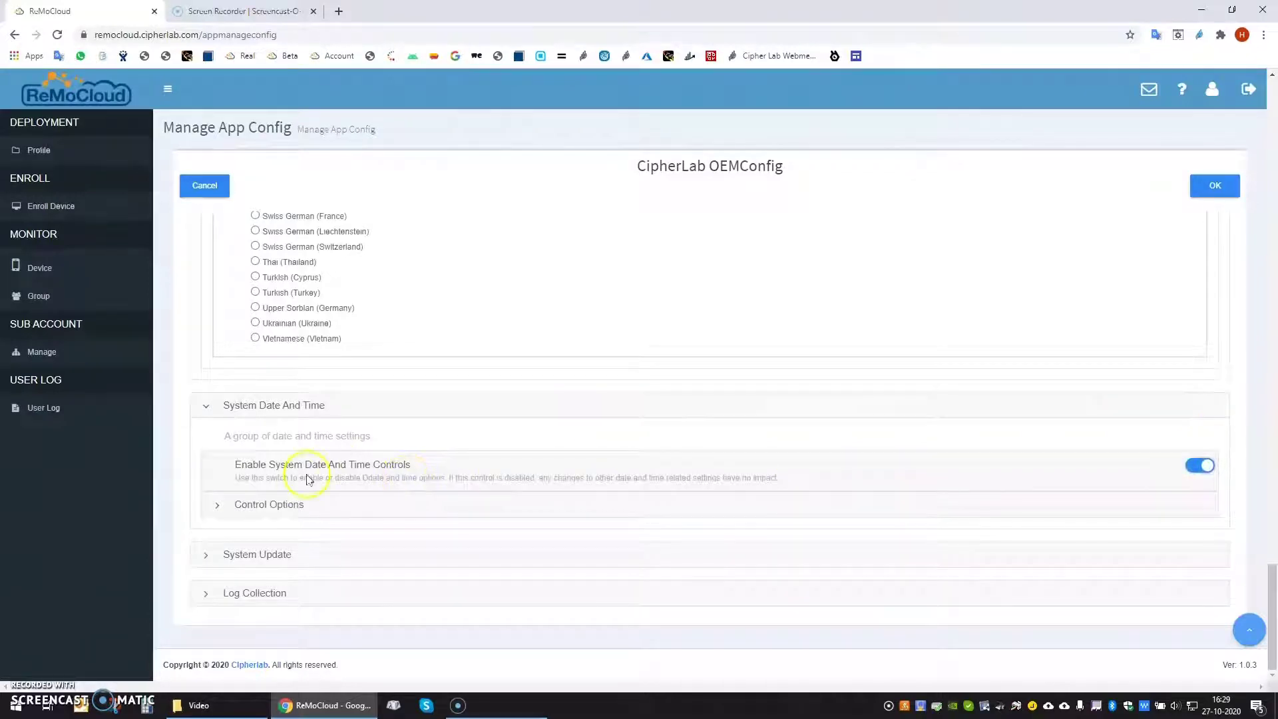
{"action": "left_click", "coordinate": [216, 508]}
{"action": "scroll", "coordinate": [217, 507], "scroll_direction": "down", "scroll_amount": 3}
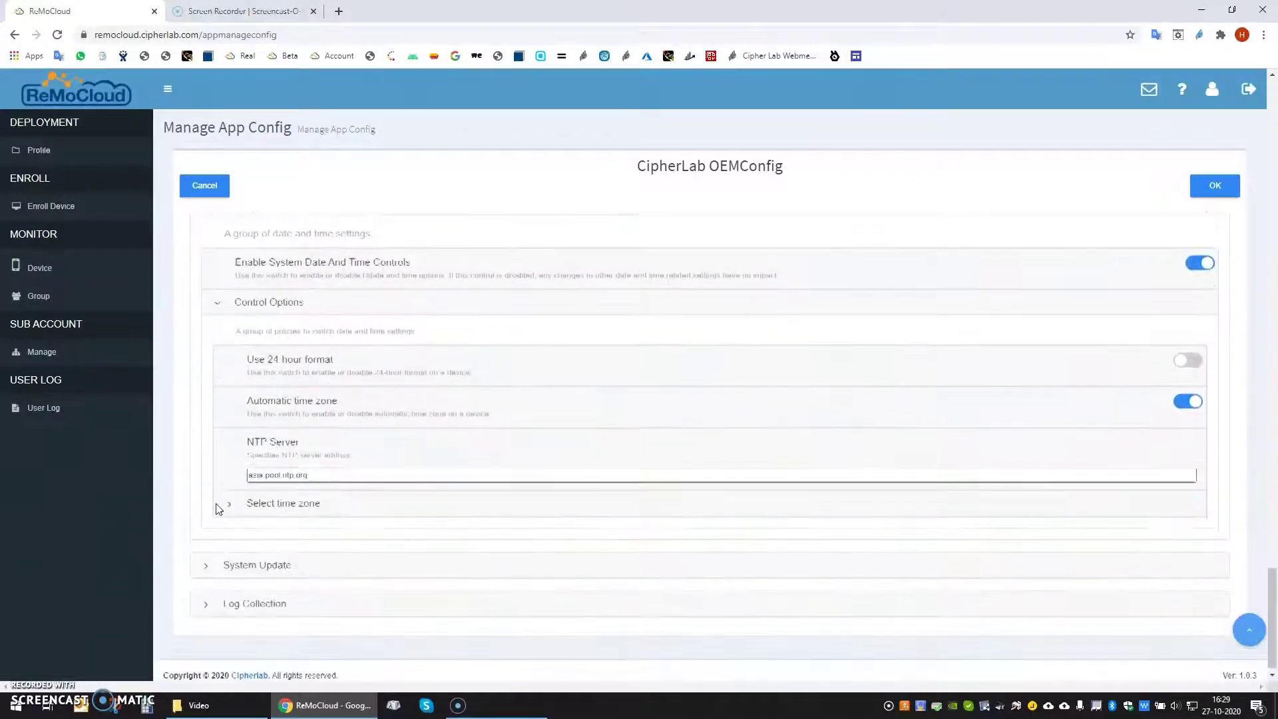
{"action": "left_click", "coordinate": [313, 456]}
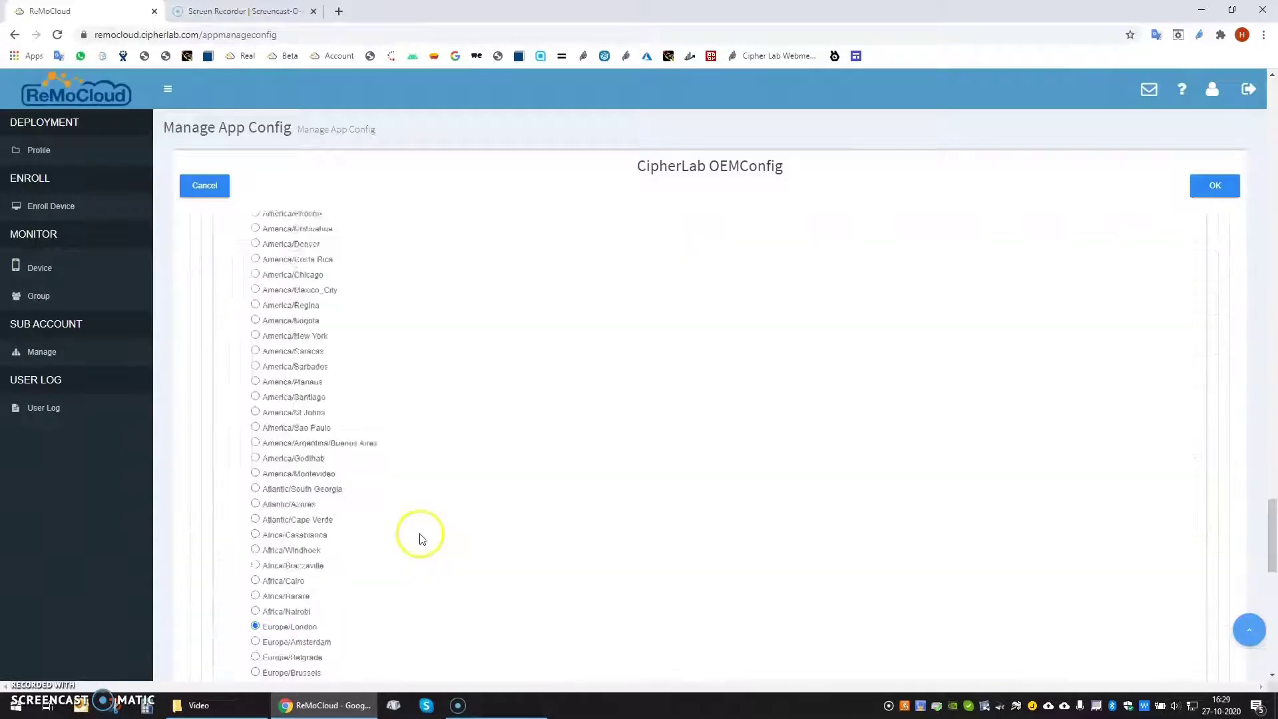
{"action": "scroll", "coordinate": [419, 533], "scroll_direction": "down", "scroll_amount": 5}
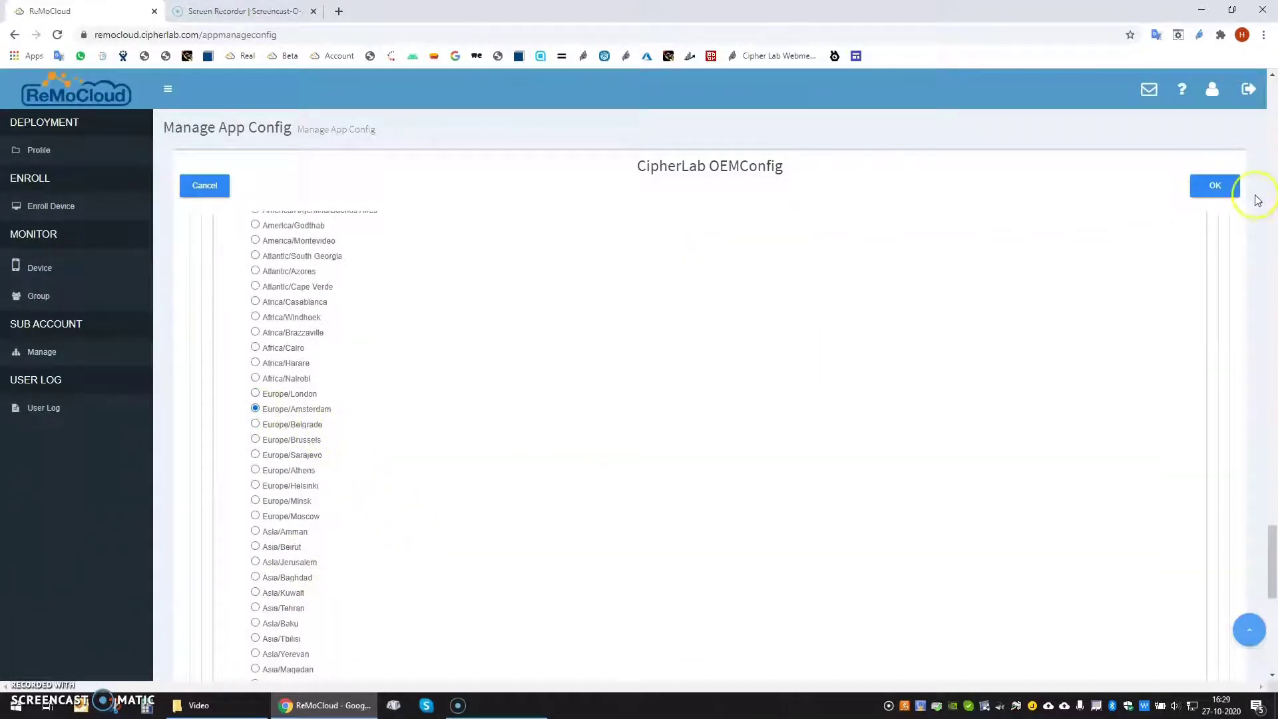
{"action": "left_click", "coordinate": [1218, 189]}
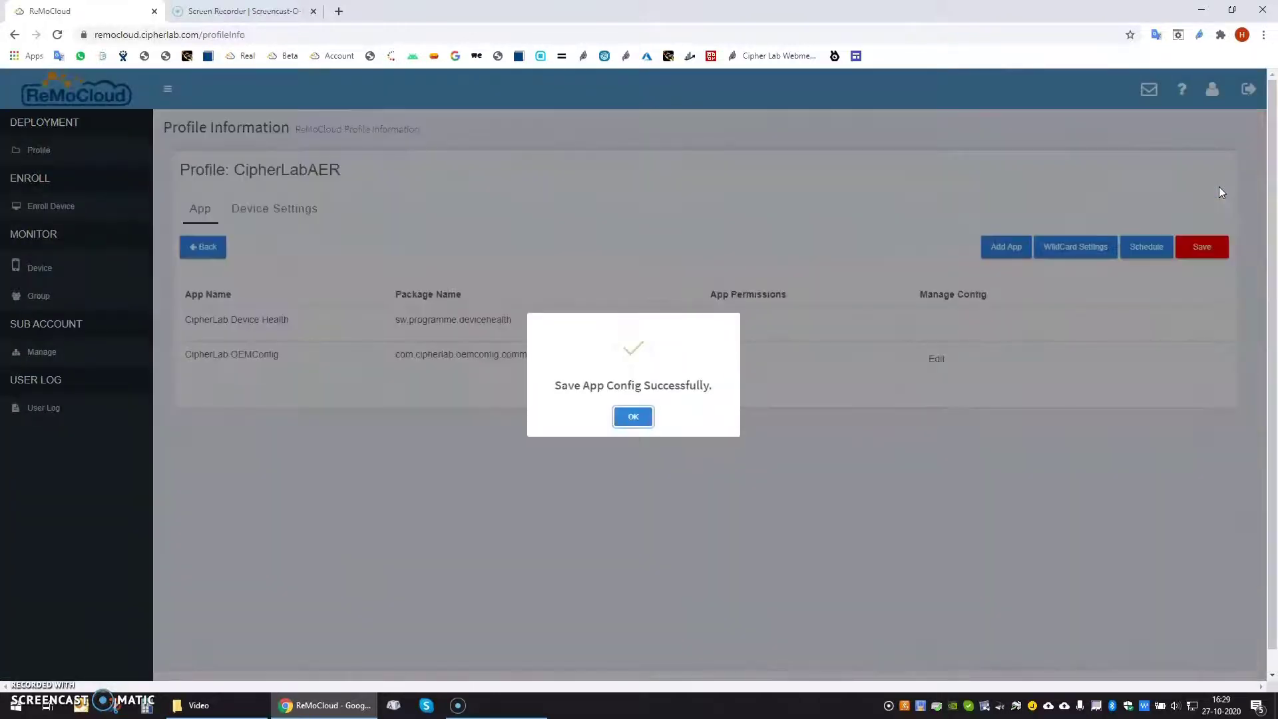
{"action": "left_click", "coordinate": [636, 420]}
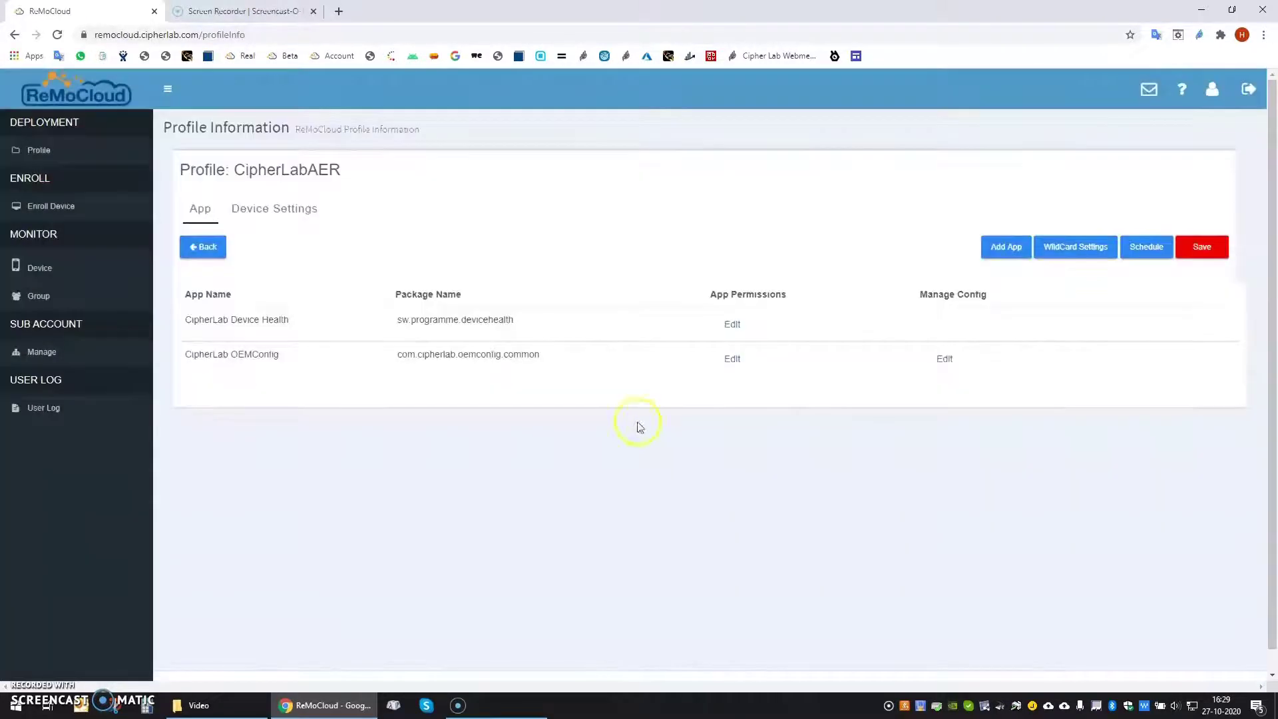
Search Managed Google Play for 'remote desktop' and add Microsoft Remote Desktop.
{"action": "left_click", "coordinate": [996, 250]}
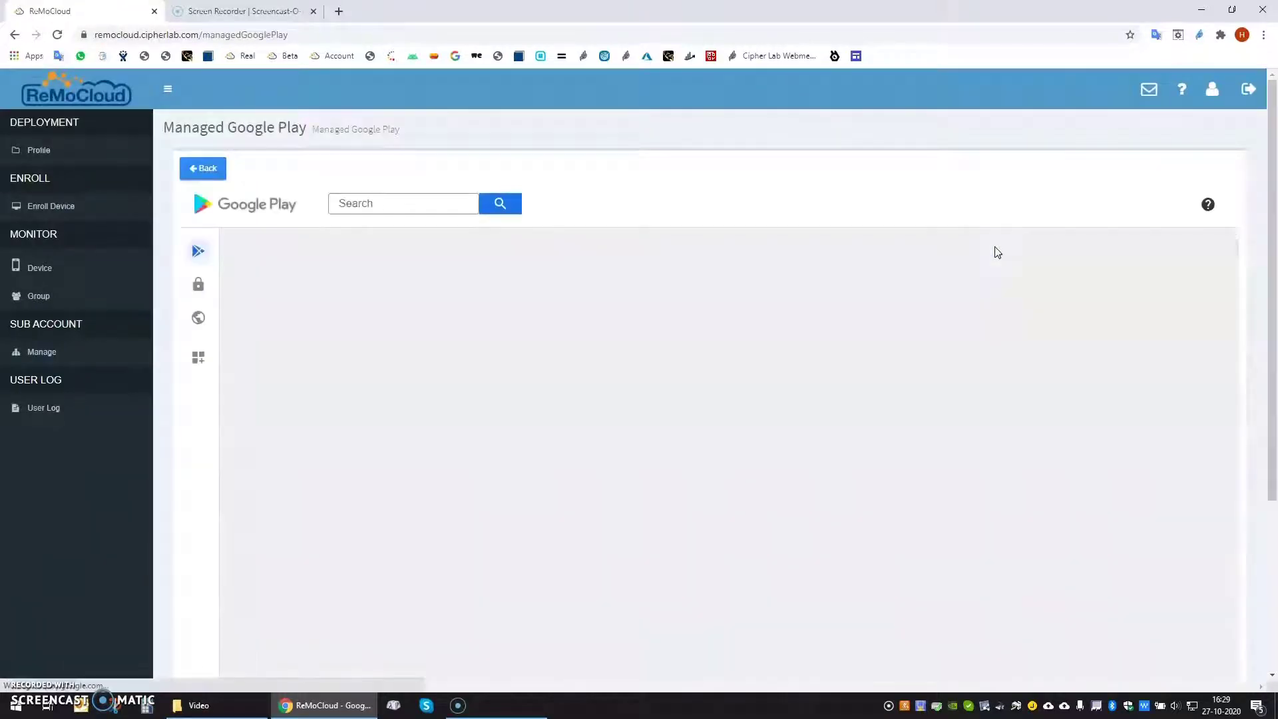
{"action": "left_click", "coordinate": [998, 251]}
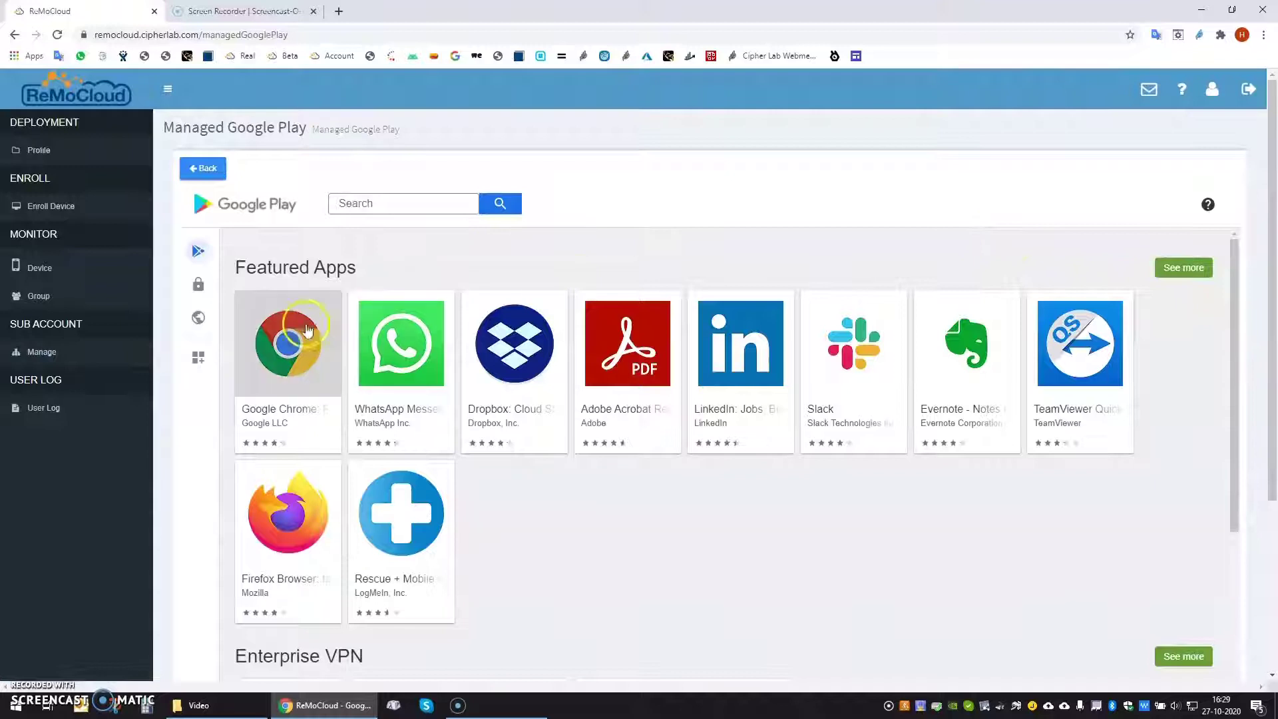
{"action": "mouse_move", "coordinate": [198, 293]}
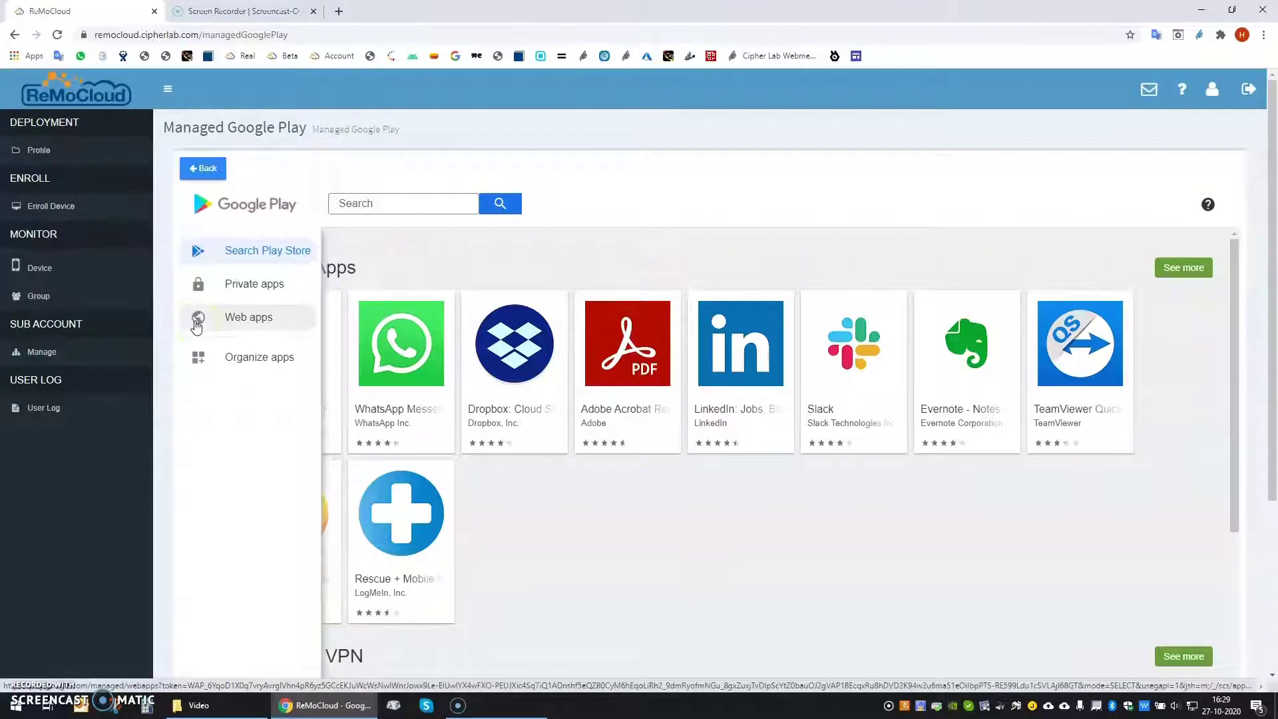
{"action": "left_click", "coordinate": [418, 202]}
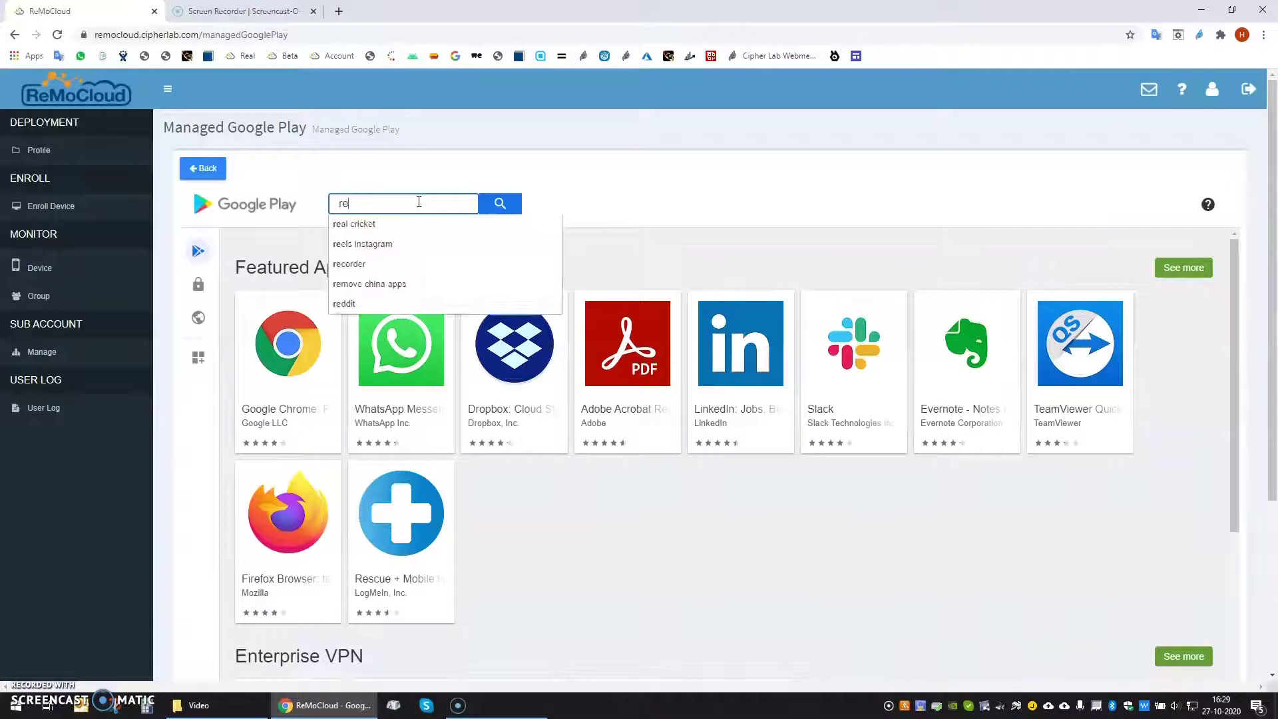
{"action": "type", "text": "remote "}
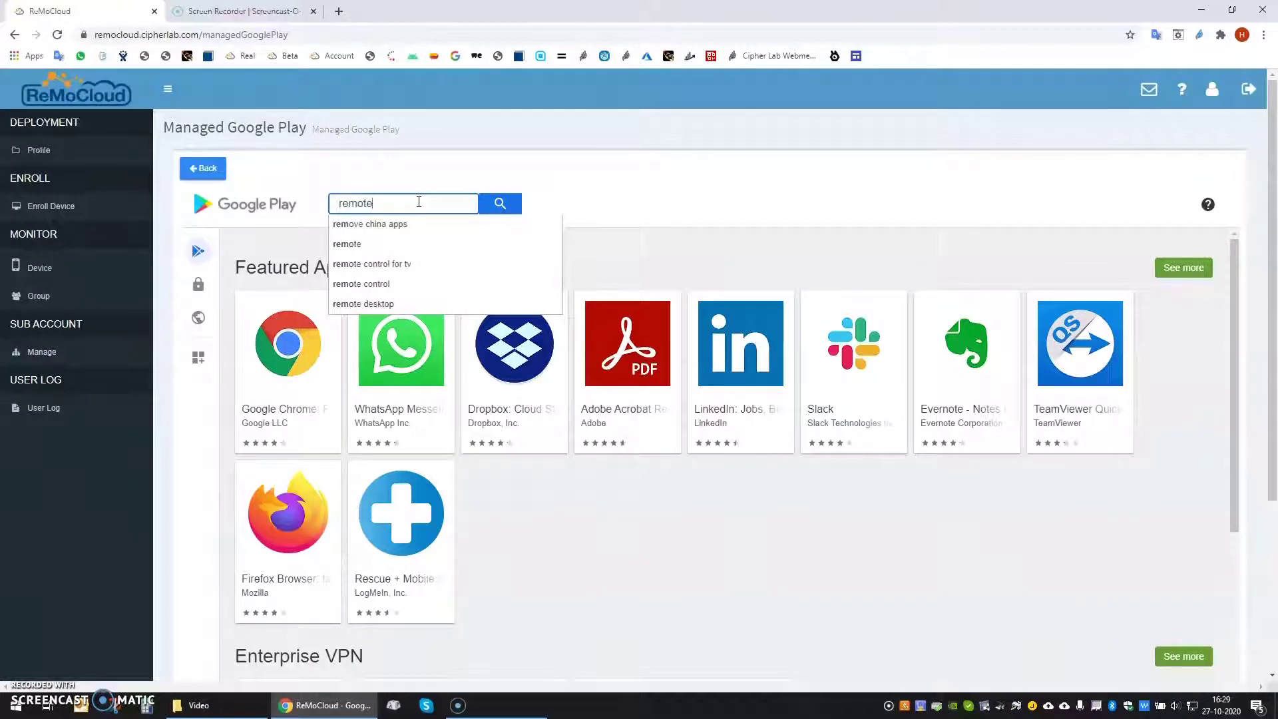
{"action": "type", "text": "des"}
{"action": "key", "text": "BackSpace"}
{"action": "type", "text": "esk"}
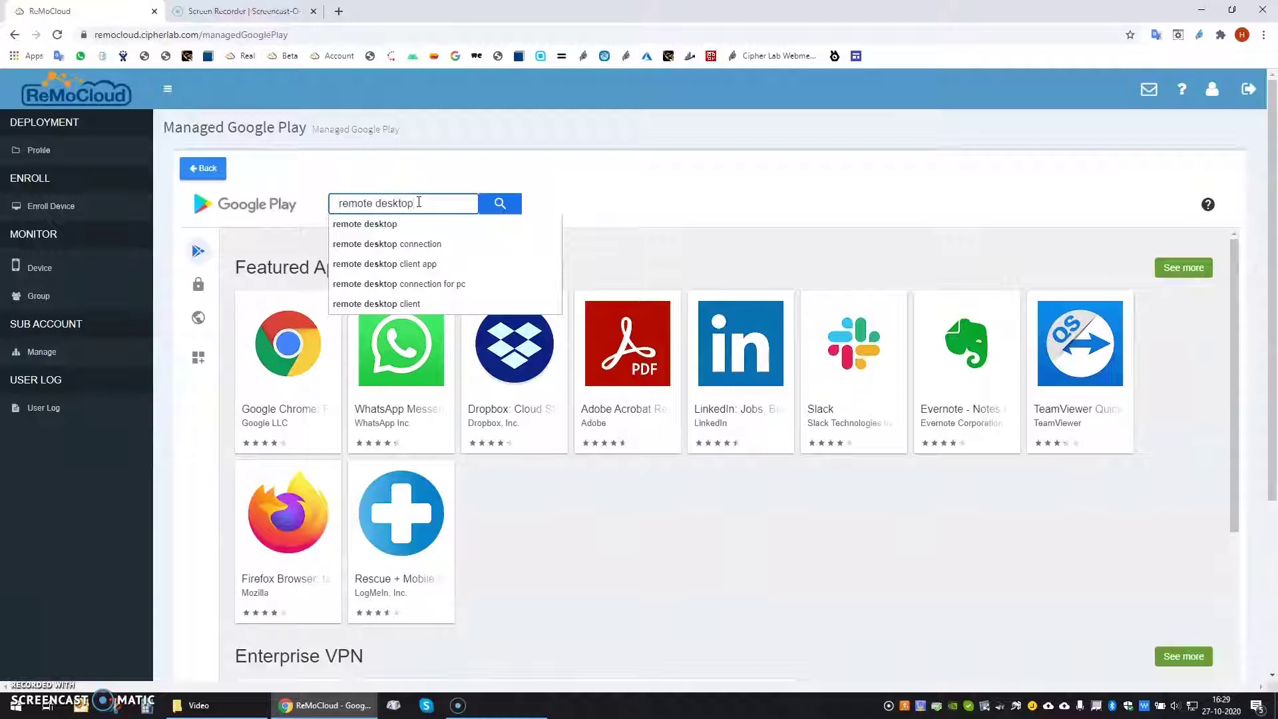
{"action": "left_click", "coordinate": [501, 203]}
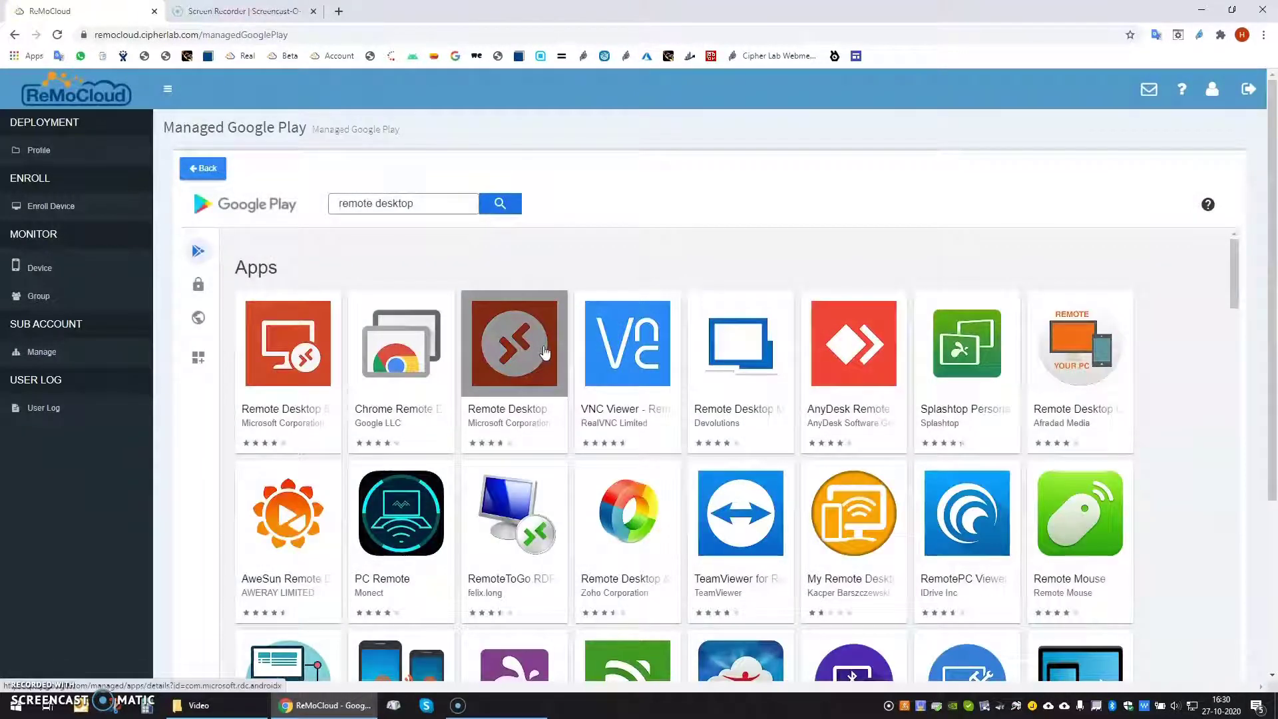
{"action": "left_click", "coordinate": [544, 353]}
{"action": "left_click", "coordinate": [776, 405]}
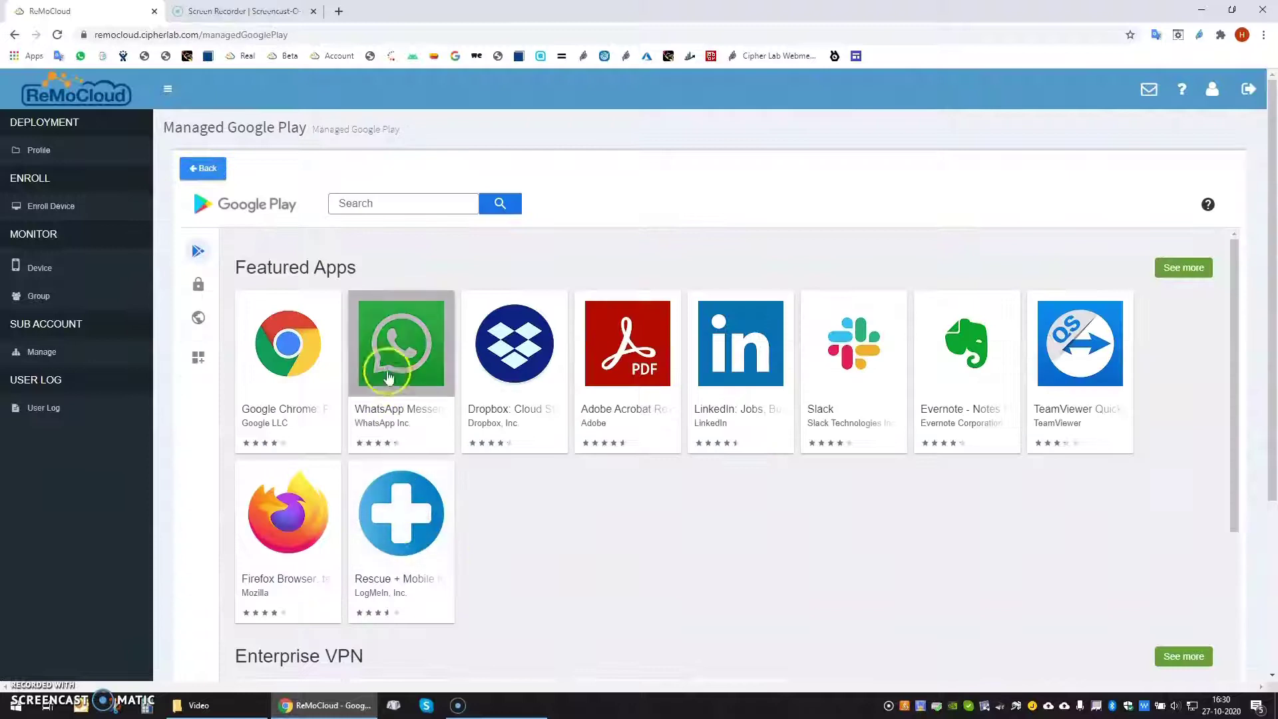
Add WhatsApp Messenger to the profile and save its app list.
{"action": "left_click", "coordinate": [396, 355]}
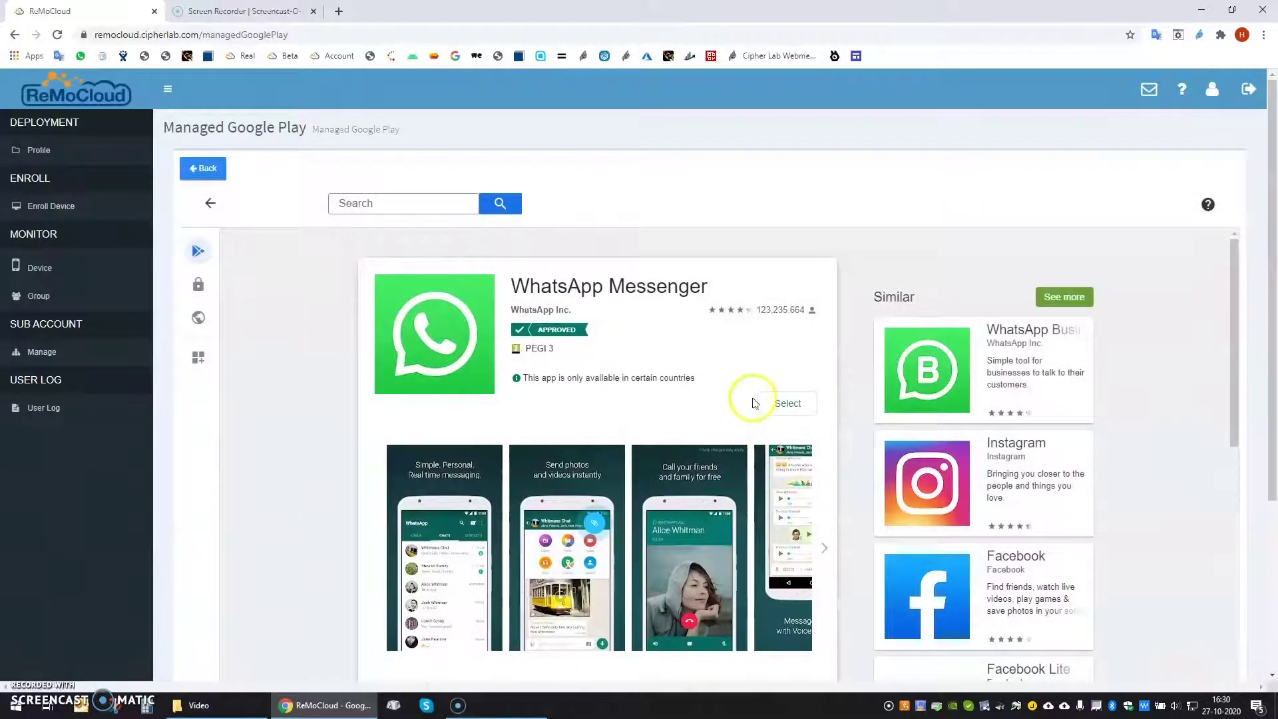
{"action": "left_click", "coordinate": [774, 405]}
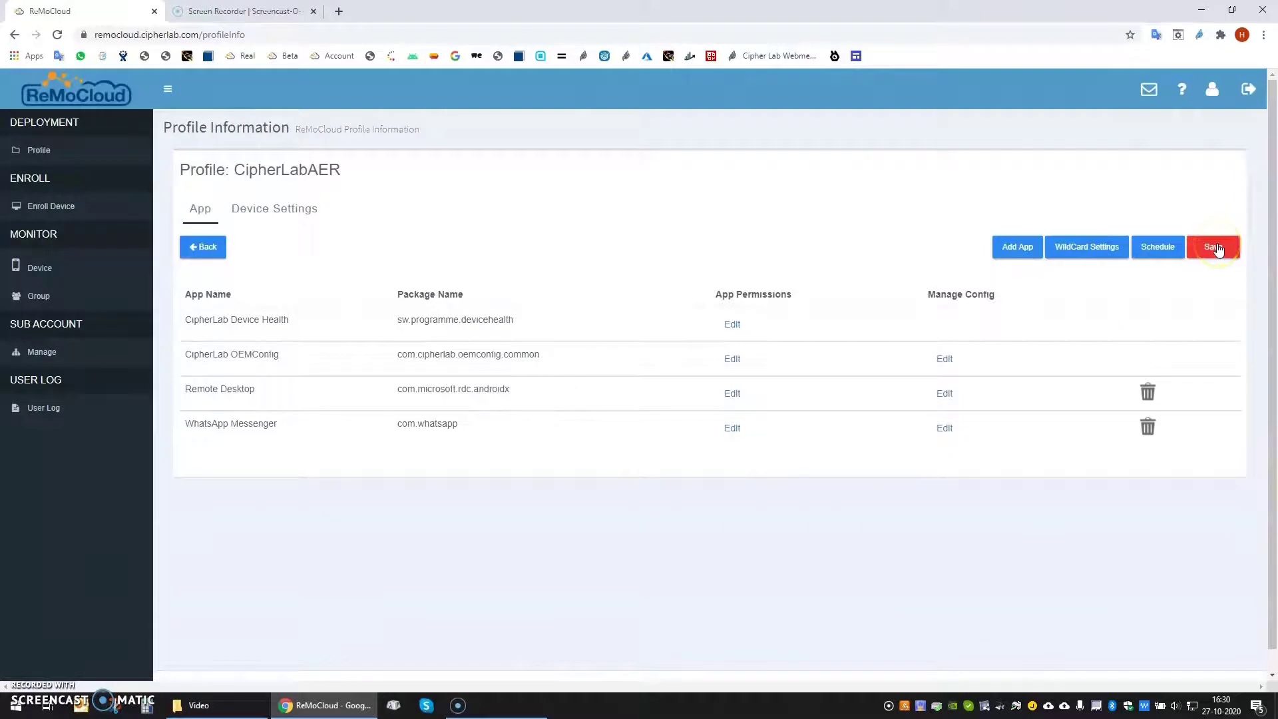
{"action": "left_click", "coordinate": [1215, 246]}
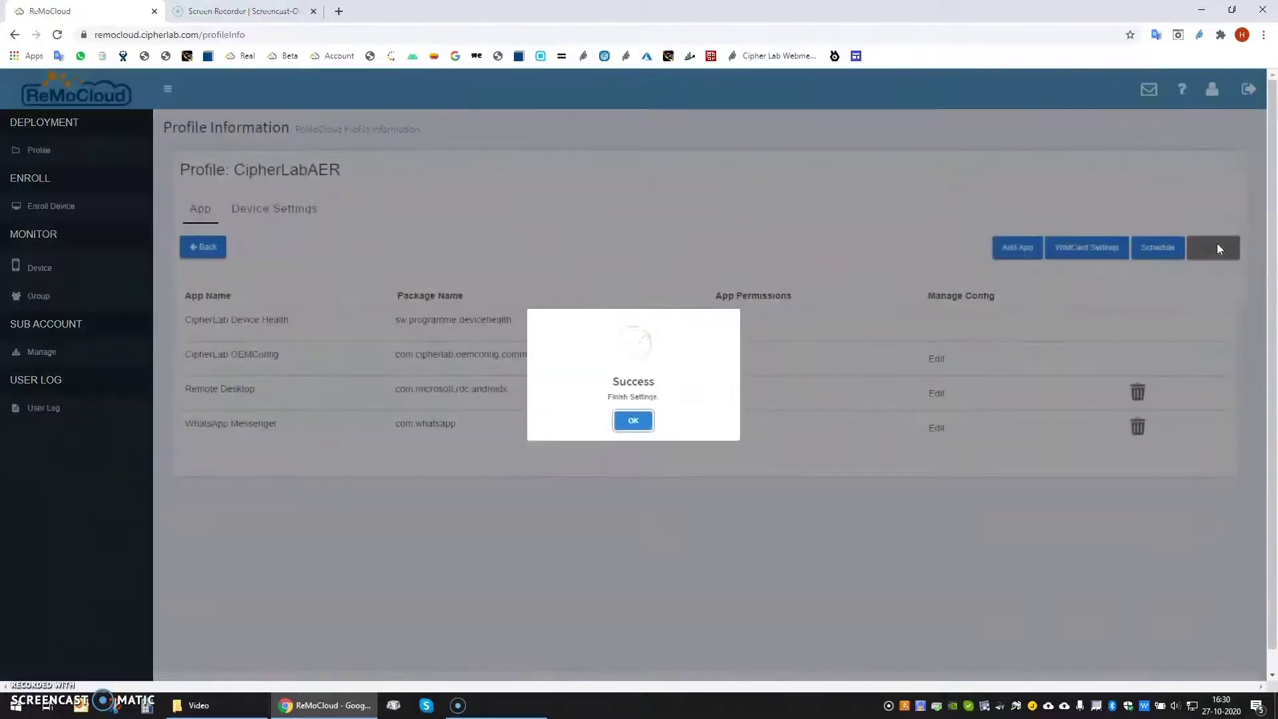
{"action": "left_click", "coordinate": [635, 422]}
{"action": "left_click", "coordinate": [43, 212]}
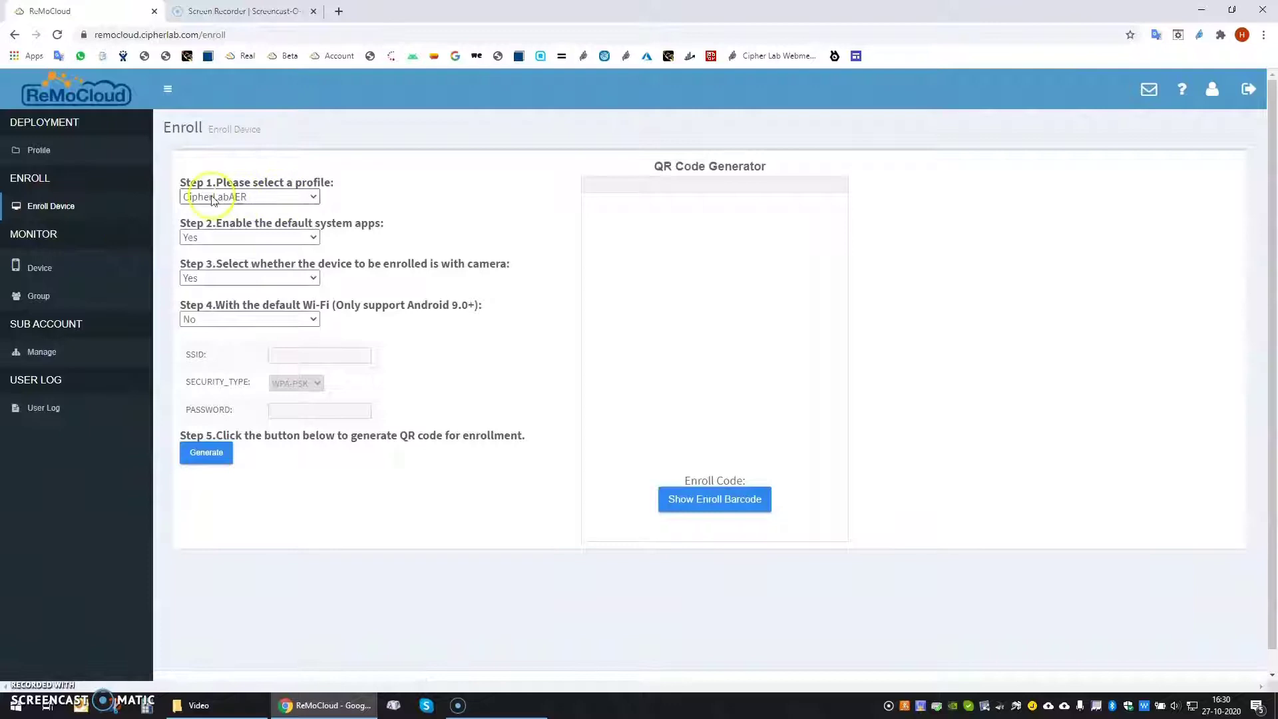
Select CipherLabAER for enrollment, enable default Wi-Fi, and enter the network name and password.
{"action": "left_click", "coordinate": [251, 196]}
{"action": "left_click", "coordinate": [266, 212]}
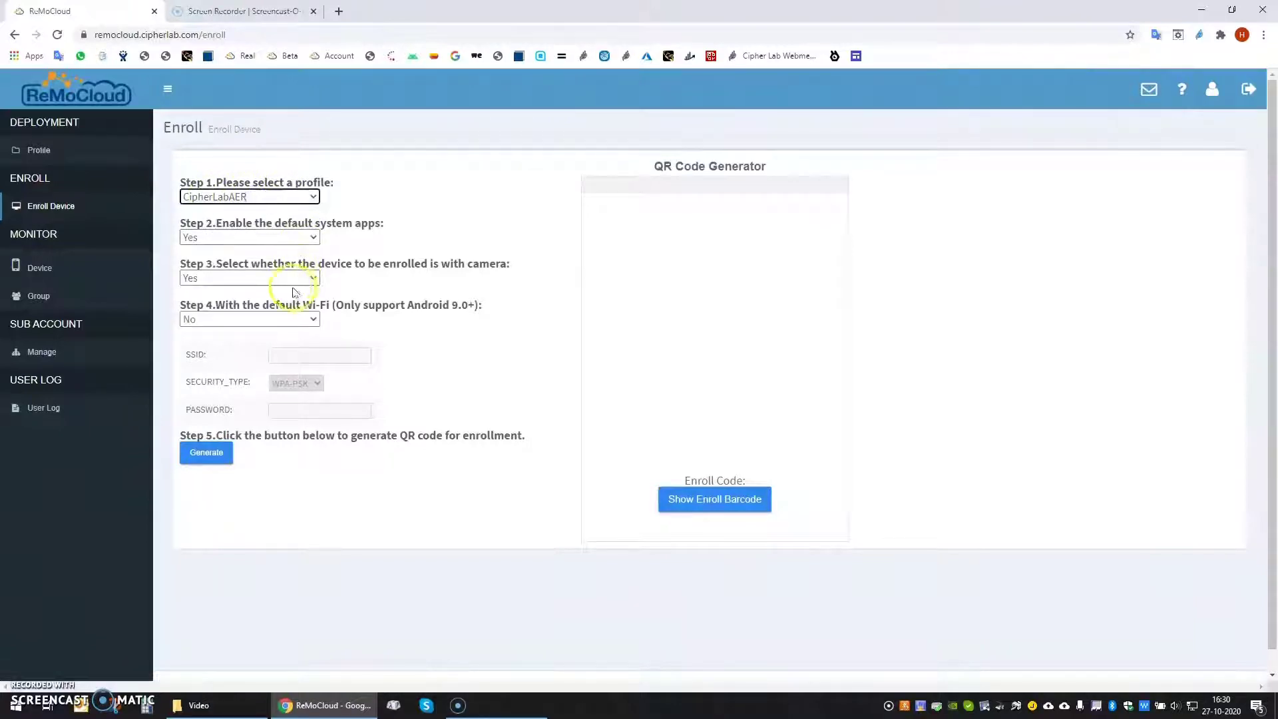
{"action": "left_click", "coordinate": [265, 319]}
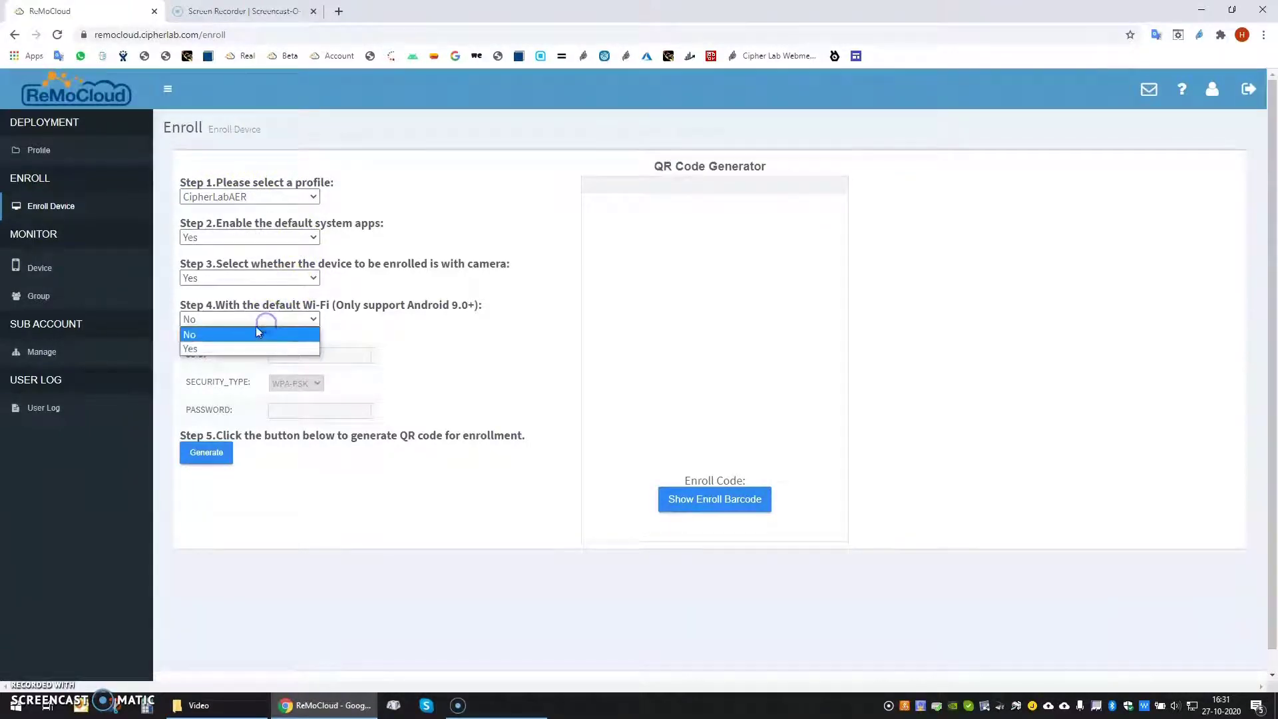
{"action": "left_click", "coordinate": [207, 349]}
{"action": "left_click", "coordinate": [321, 354]}
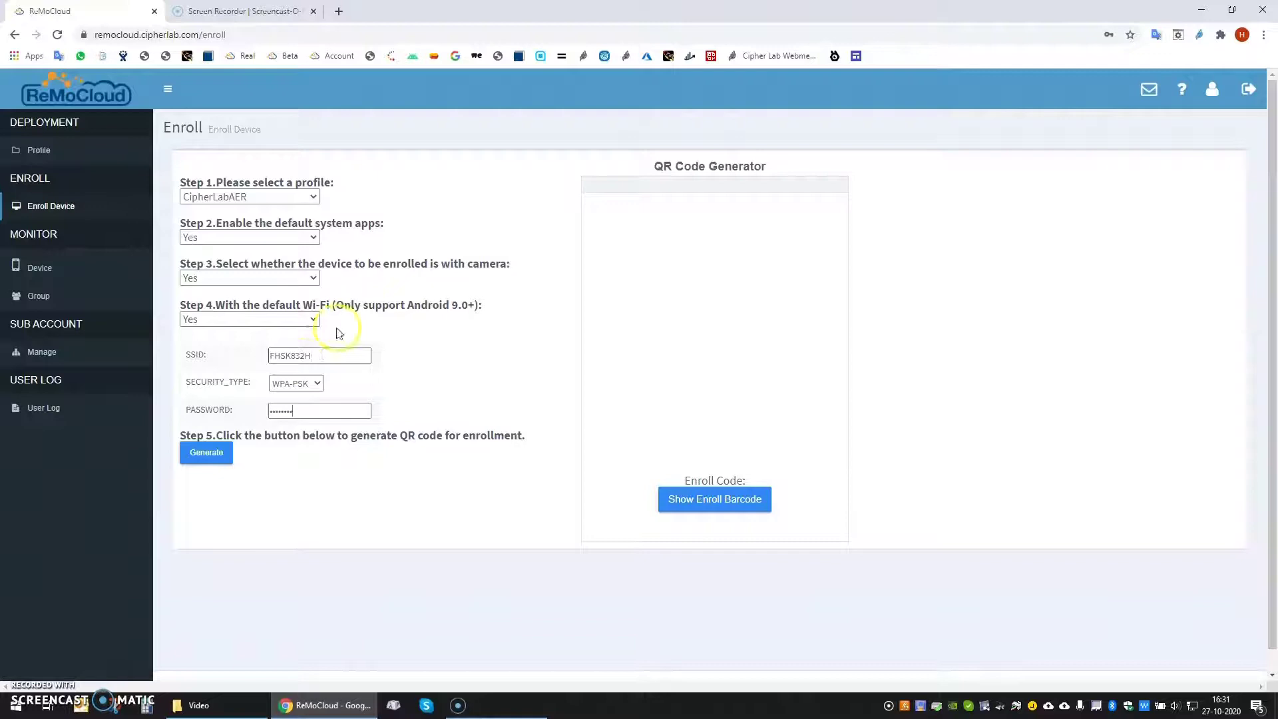
{"action": "left_click", "coordinate": [204, 458]}
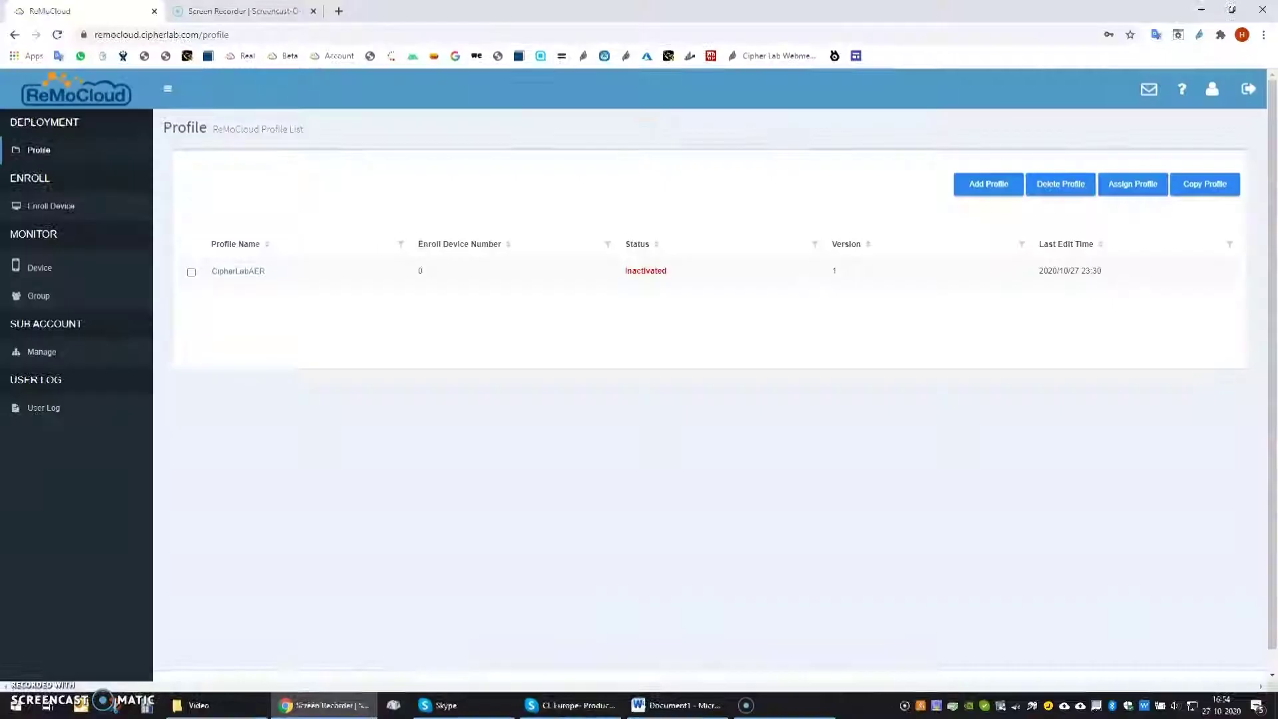
Change CipherLab OEMConfig's system language control to French (France) and save it.
{"action": "left_click", "coordinate": [232, 273]}
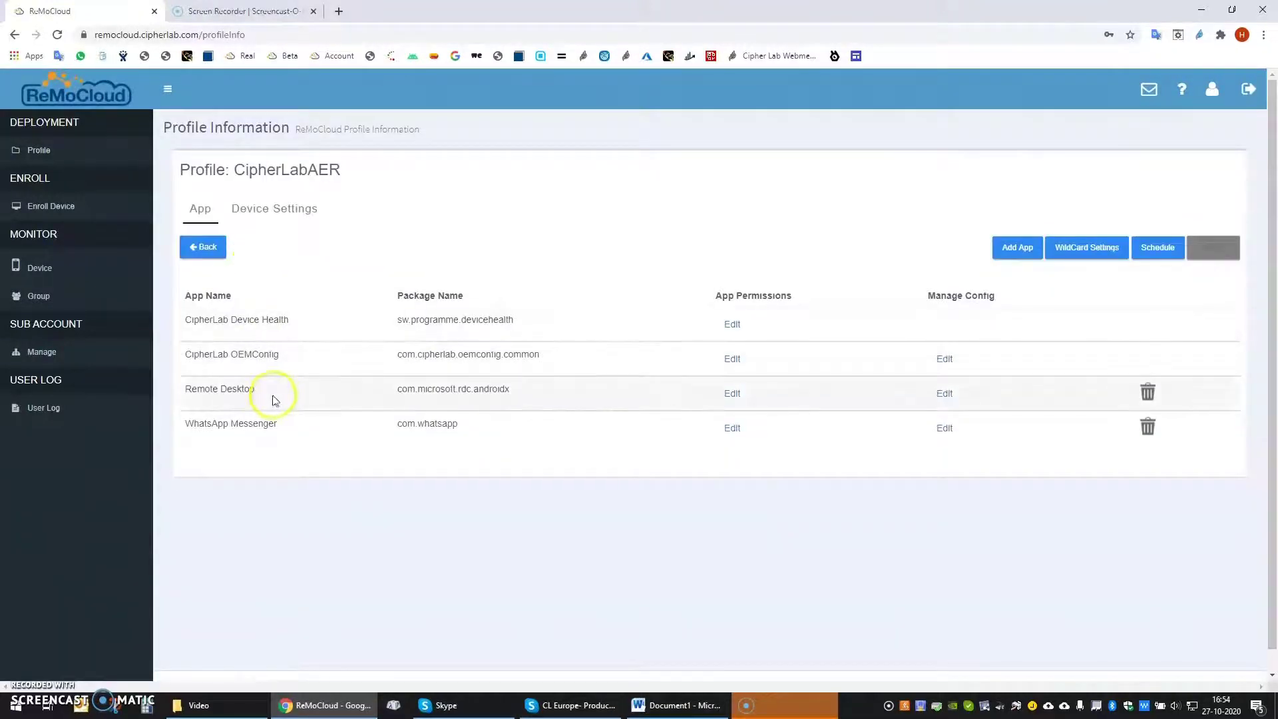
{"action": "left_click", "coordinate": [946, 360]}
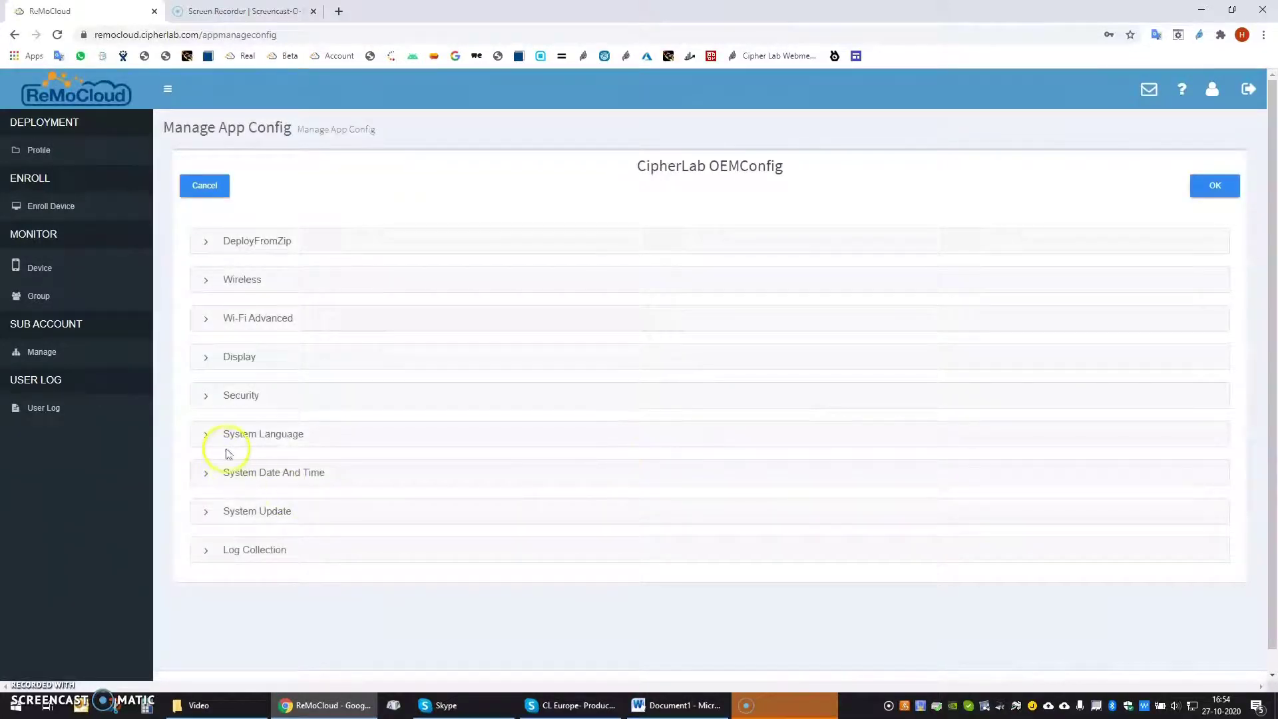
{"action": "left_click", "coordinate": [208, 437]}
{"action": "left_click", "coordinate": [219, 535]}
{"action": "scroll", "coordinate": [253, 506], "scroll_direction": "down", "scroll_amount": 10}
{"action": "left_click", "coordinate": [255, 536]}
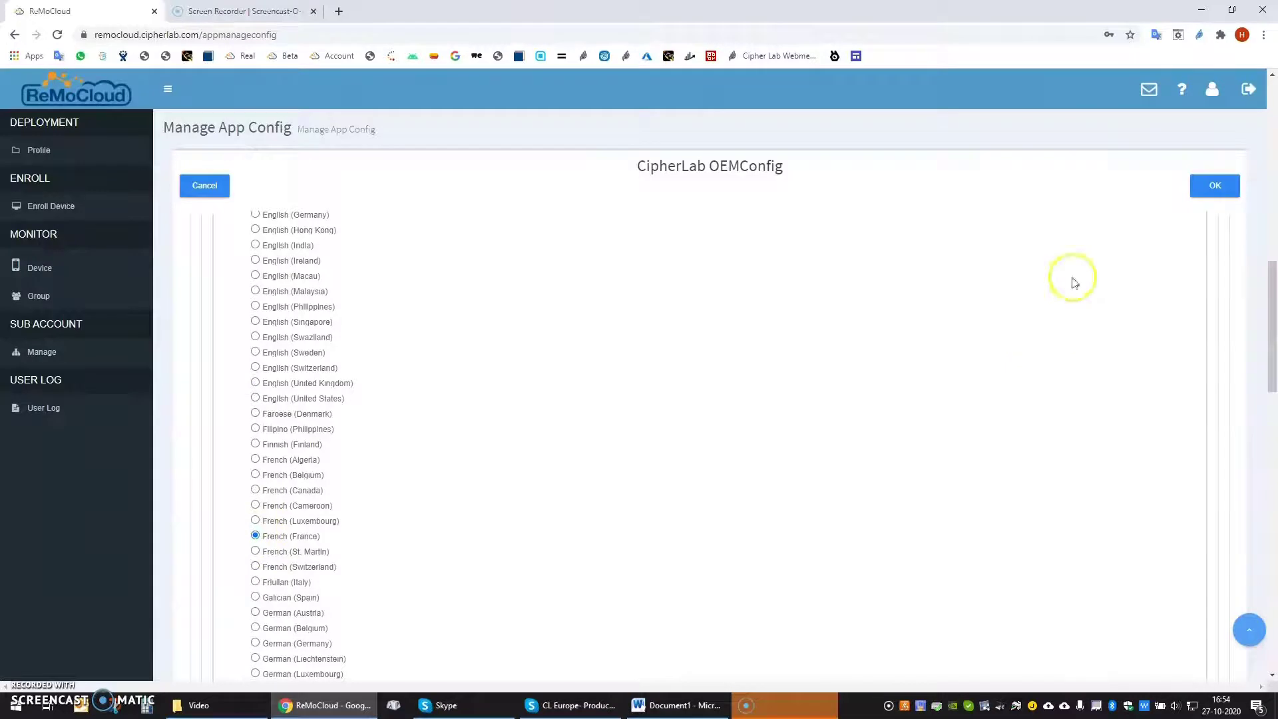
{"action": "left_click", "coordinate": [1217, 186]}
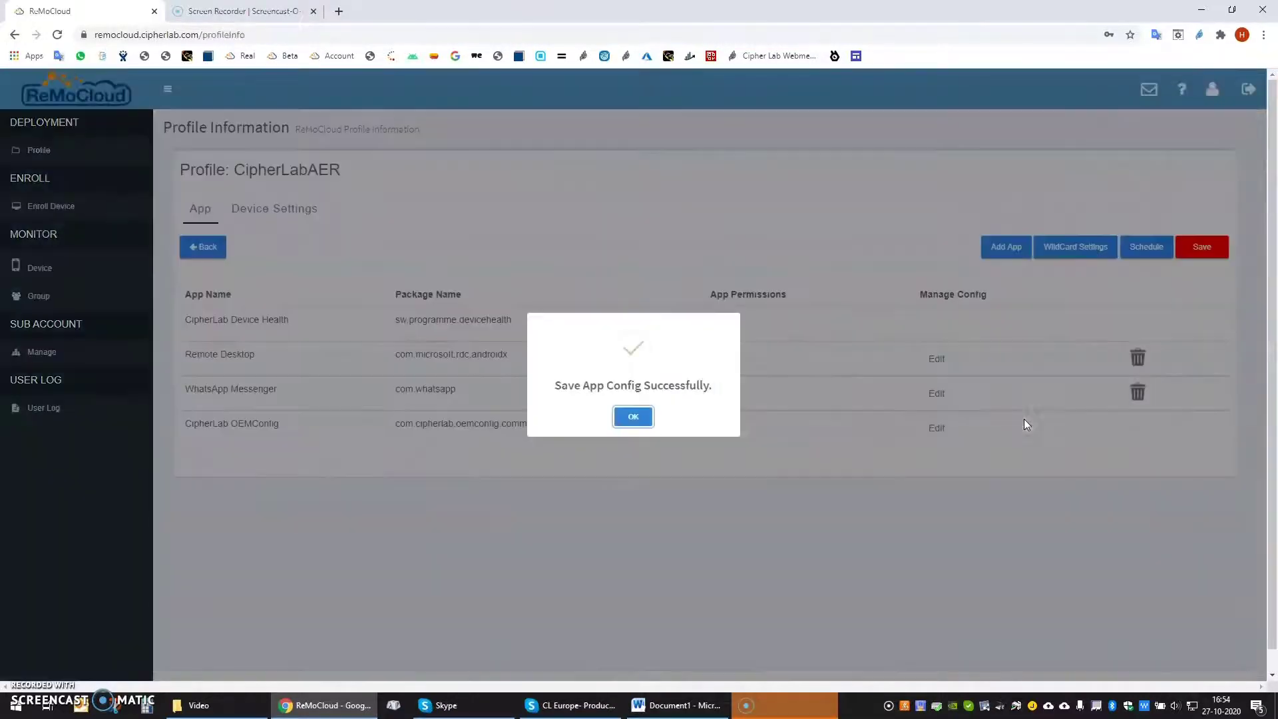
{"action": "left_click", "coordinate": [635, 416]}
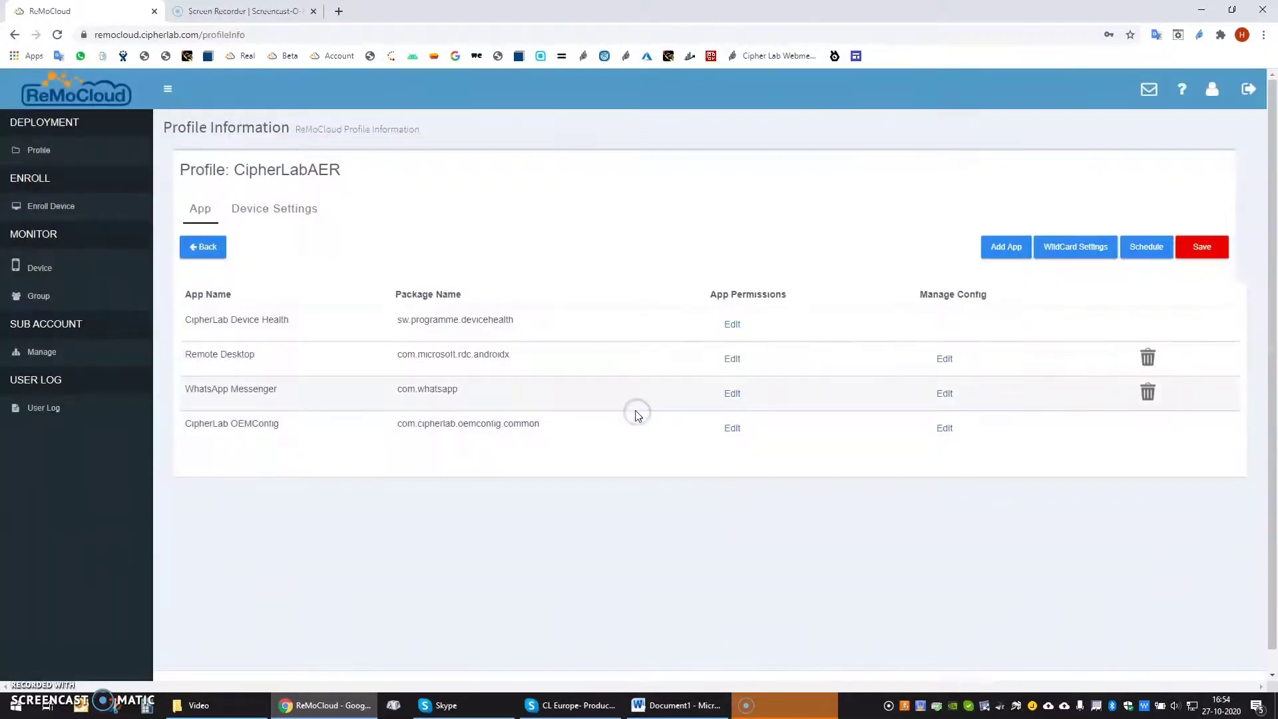
Save the CipherLabAER profile, bringing it to version 6.
{"action": "left_click", "coordinate": [1195, 255]}
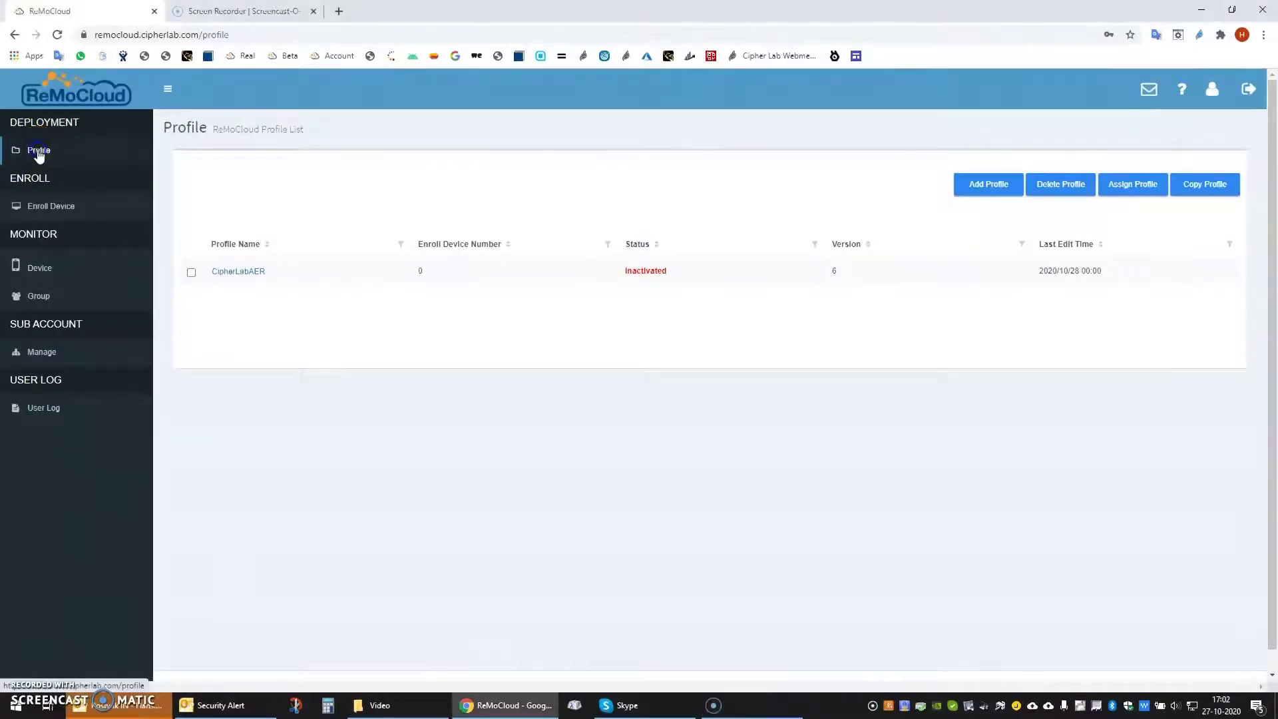
Set CipherLabAER's Device Settings lock task mode to Multi App and save.
{"action": "left_click", "coordinate": [233, 274]}
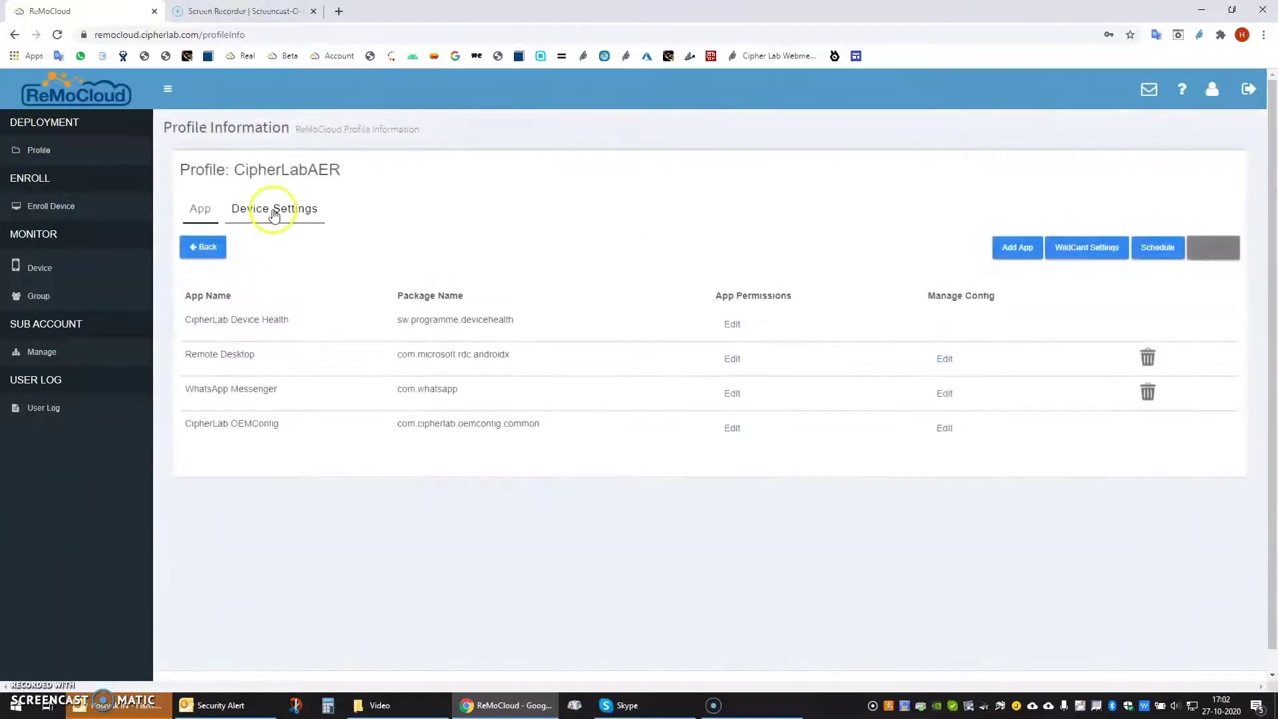
{"action": "left_click", "coordinate": [274, 210]}
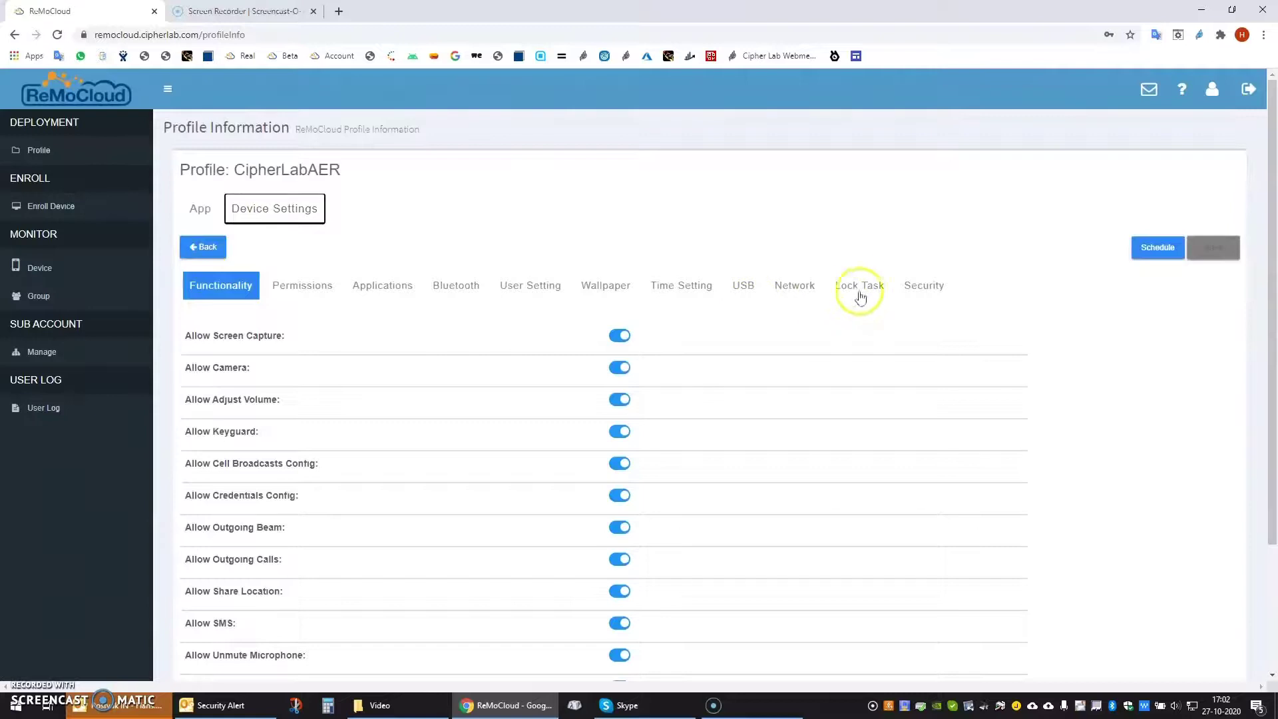
{"action": "left_click", "coordinate": [866, 287]}
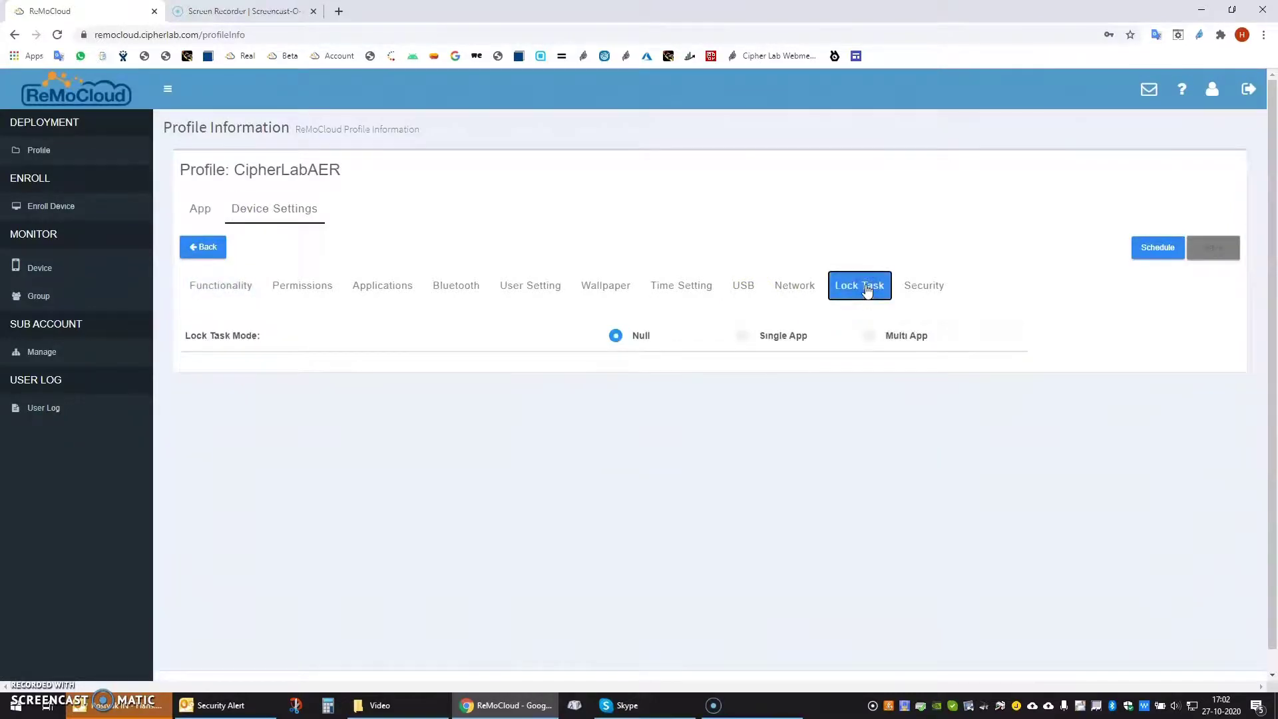
{"action": "left_click", "coordinate": [869, 339]}
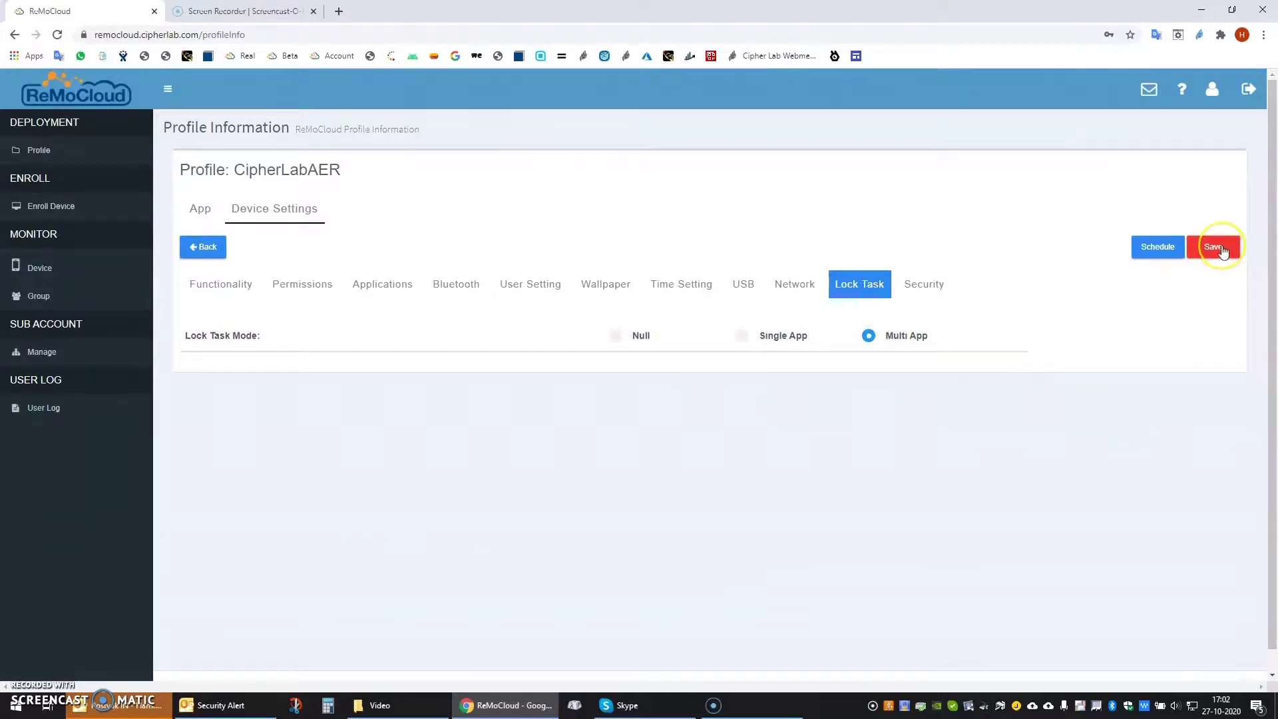
{"action": "left_click", "coordinate": [1216, 247]}
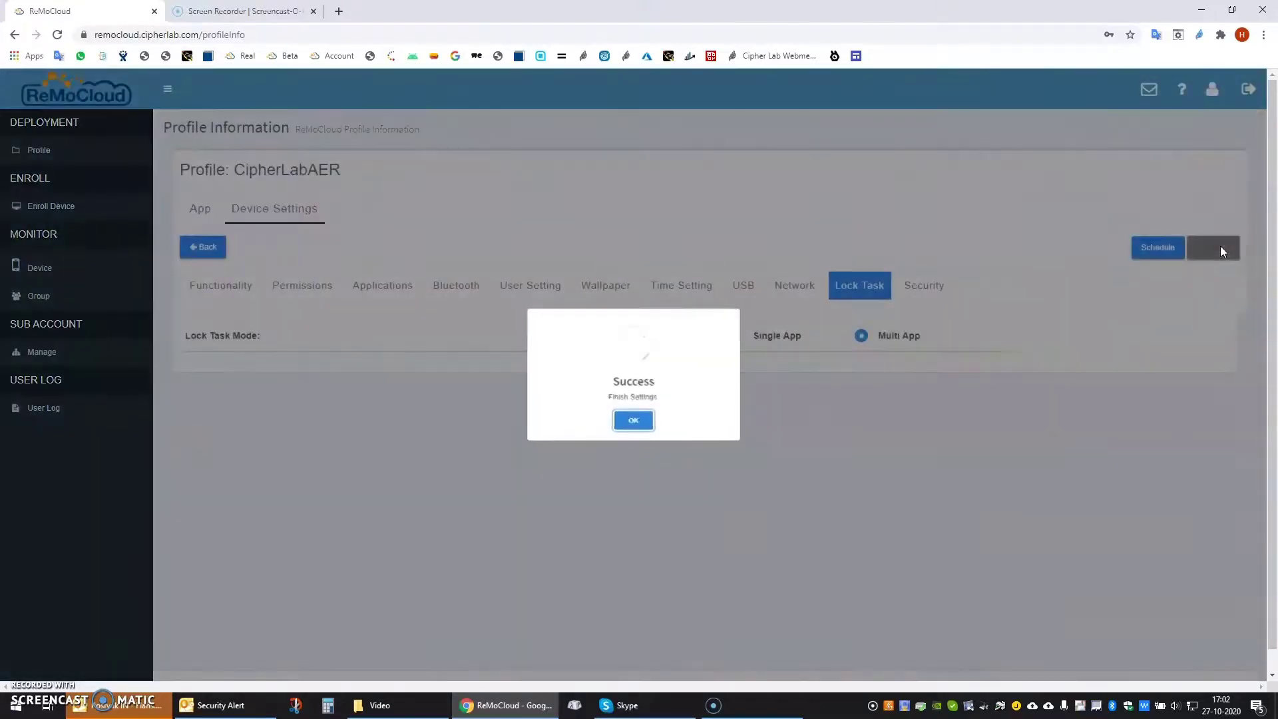